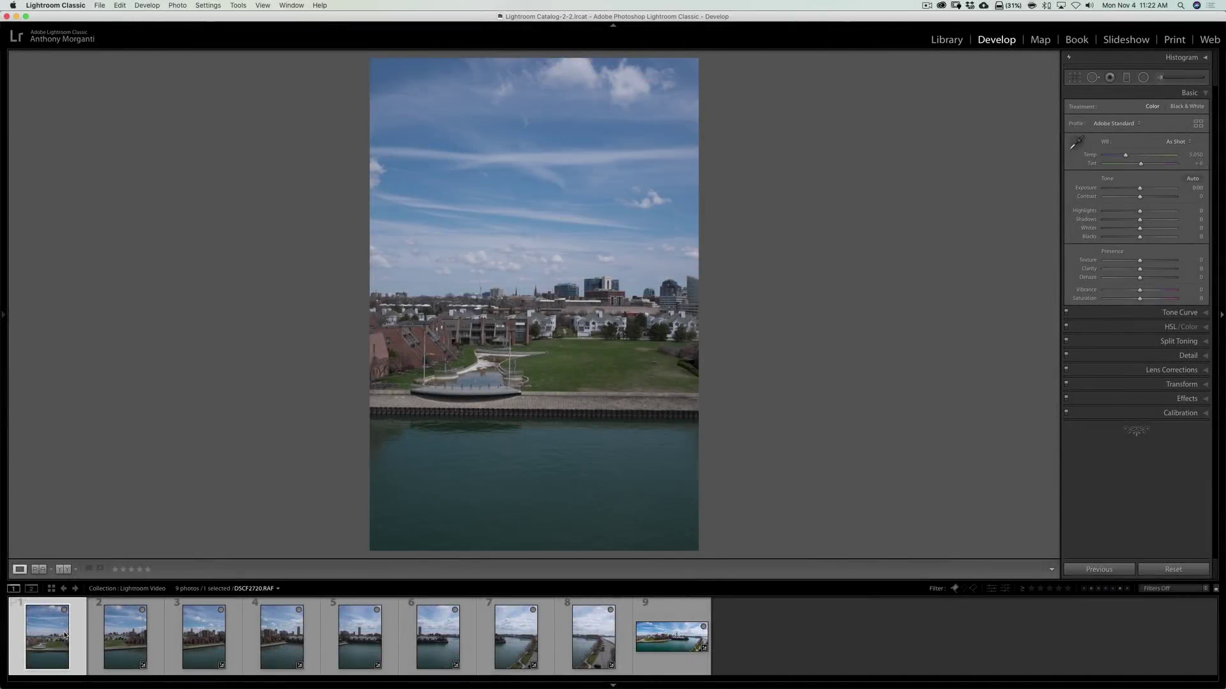
# Step: Step through source photos 2 to 8 in the filmstrip, ending on the merged panorama thumbnail 9
pyautogui.click(126, 637)
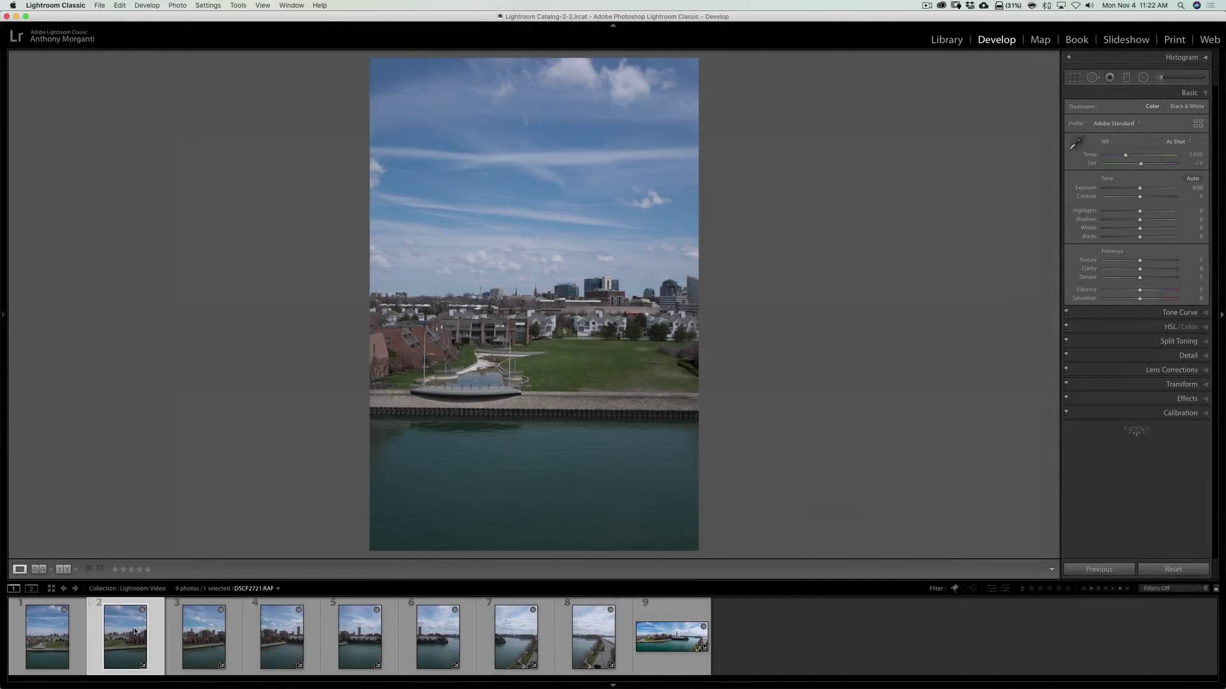
pyautogui.click(188, 637)
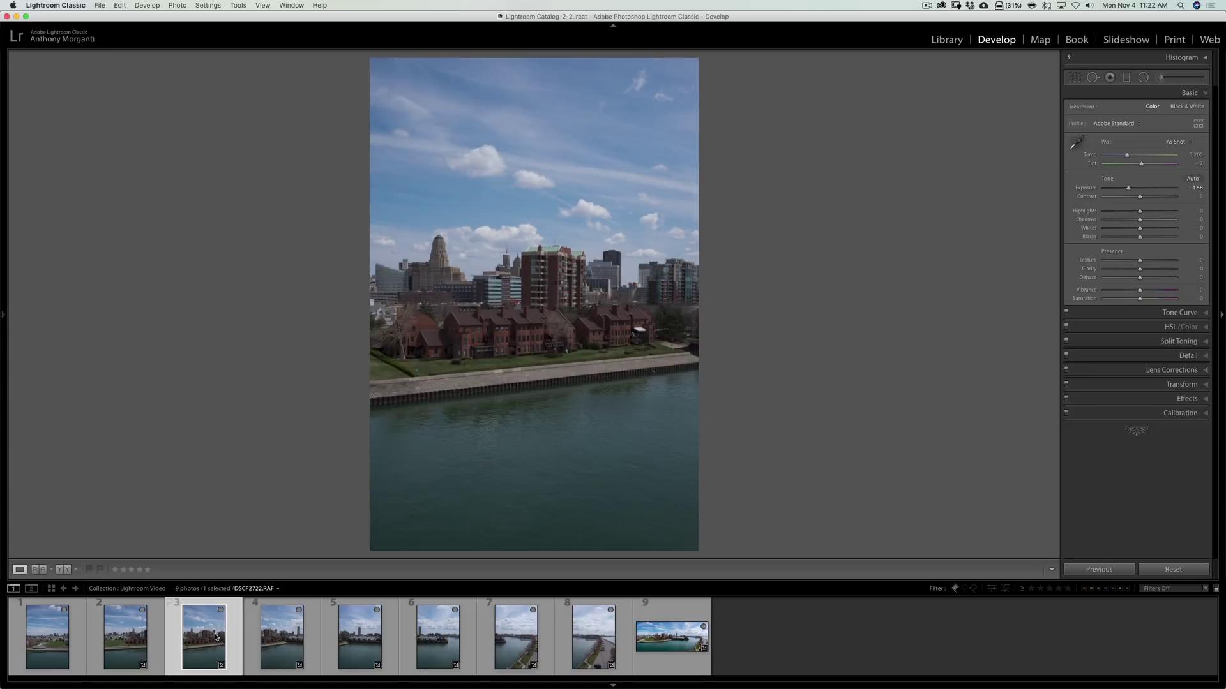
pyautogui.click(287, 632)
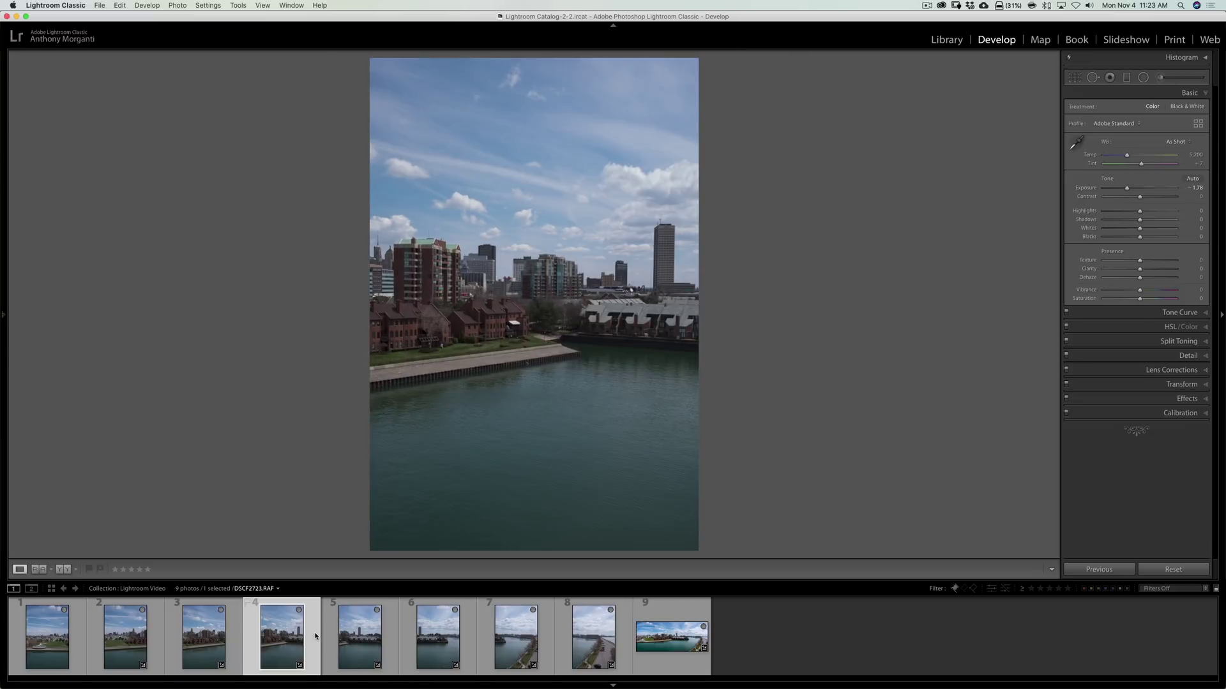
pyautogui.click(369, 643)
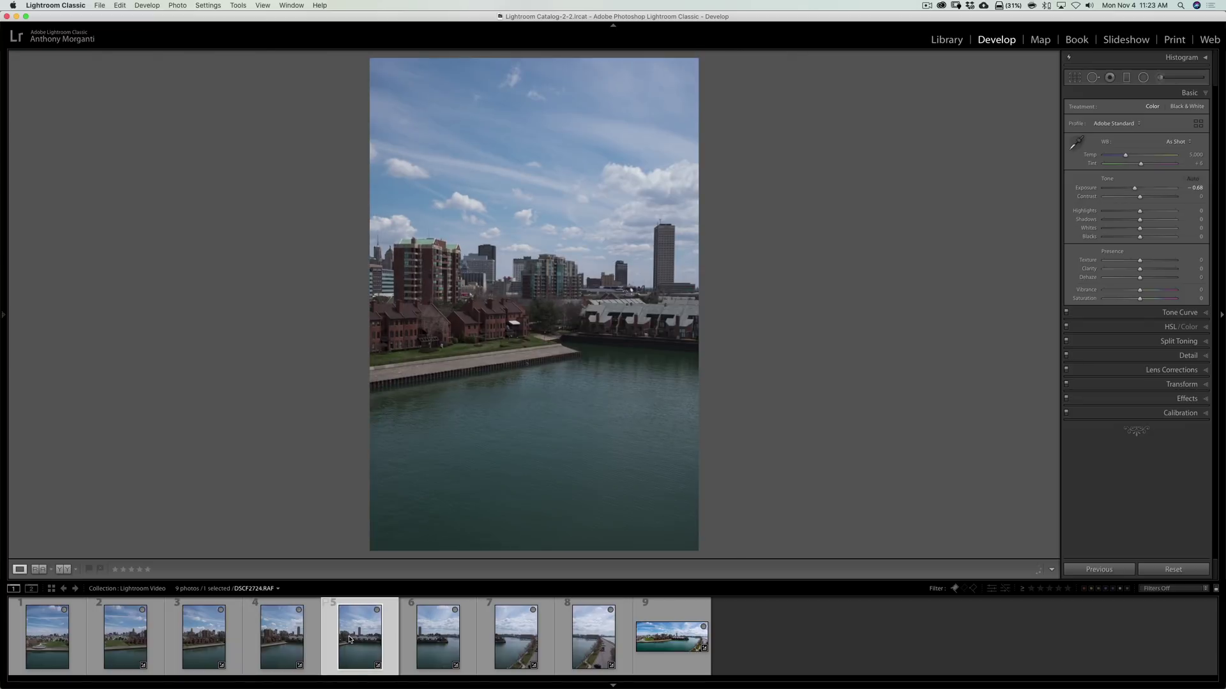
pyautogui.click(431, 647)
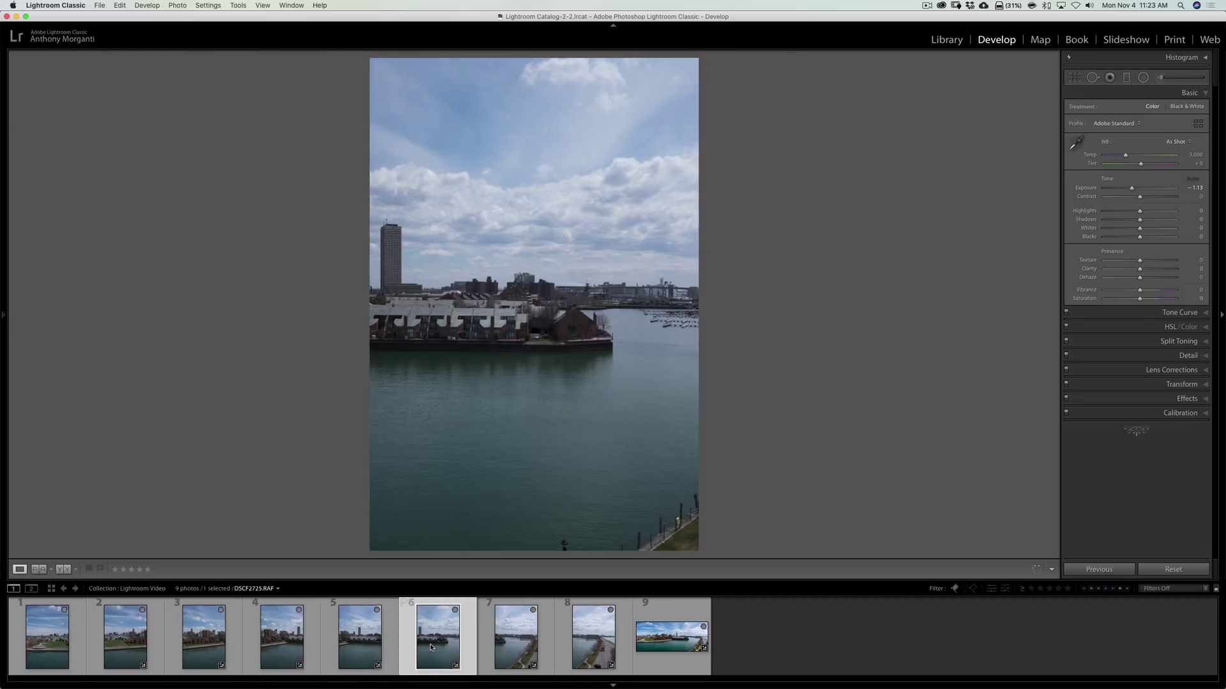
pyautogui.click(504, 646)
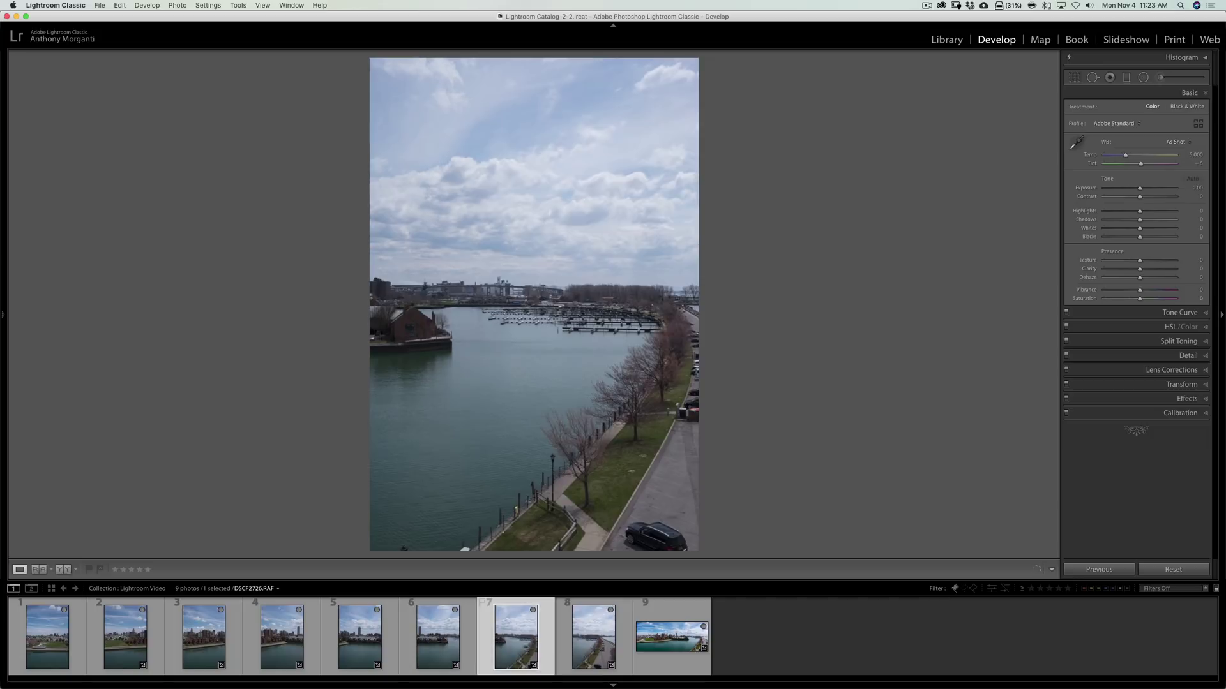
pyautogui.click(593, 641)
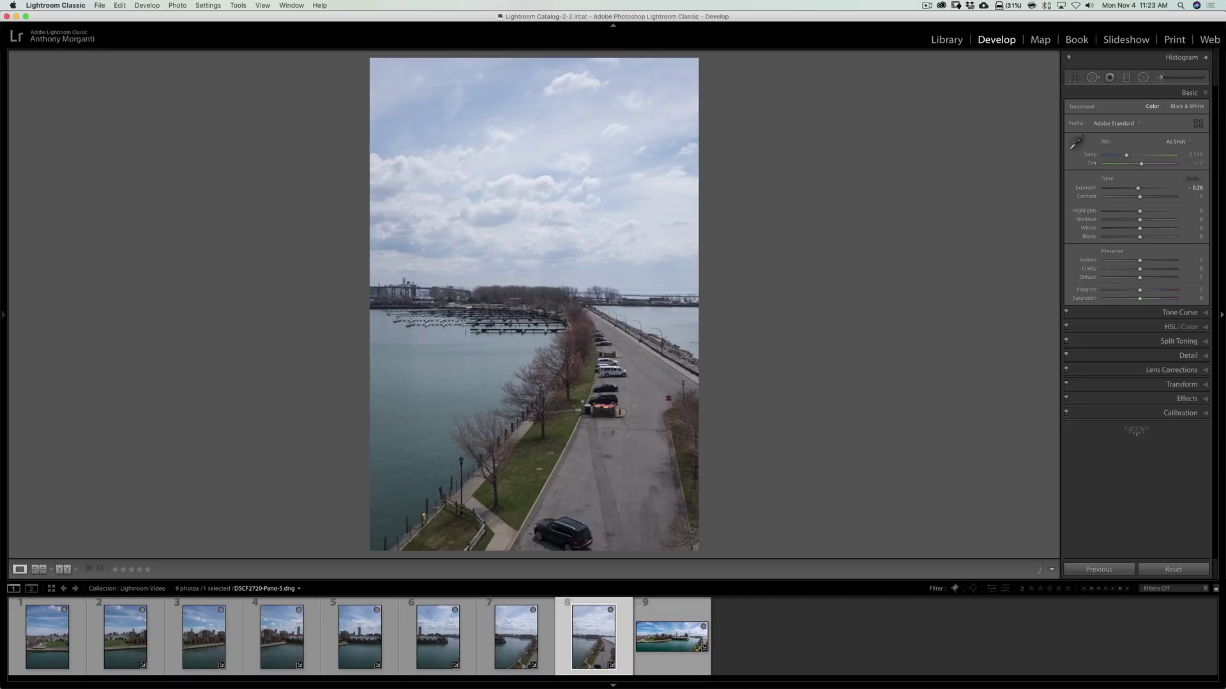
pyautogui.click(690, 636)
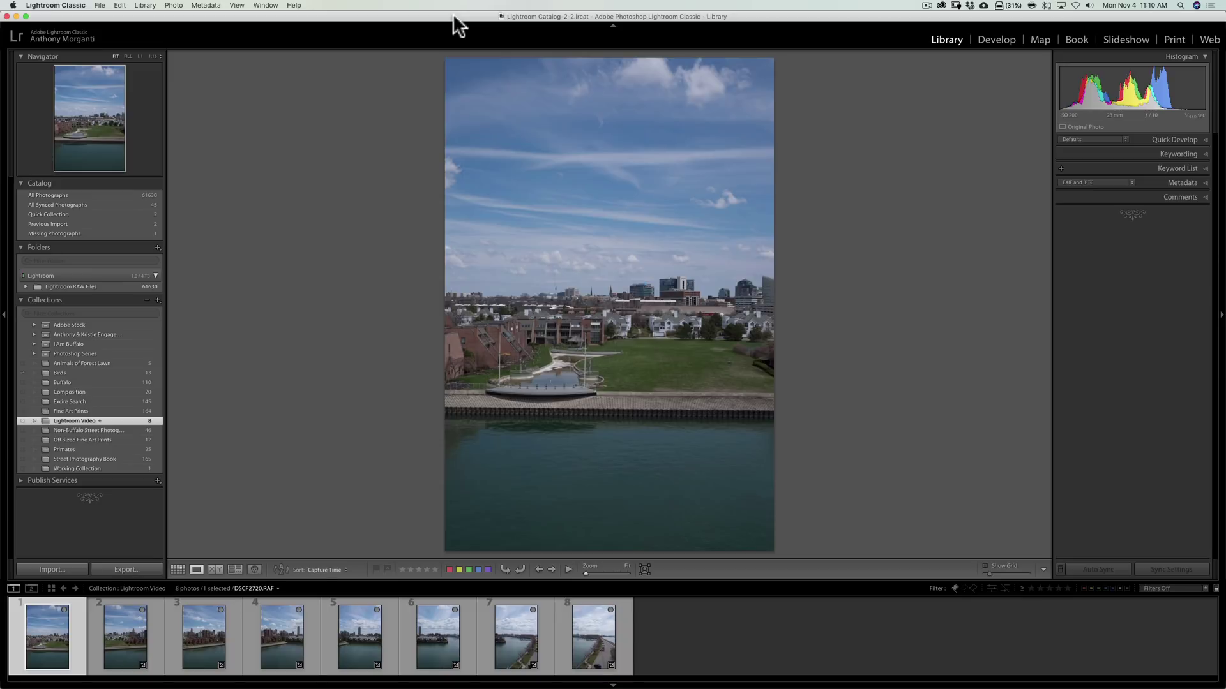
pyautogui.click(941, 5)
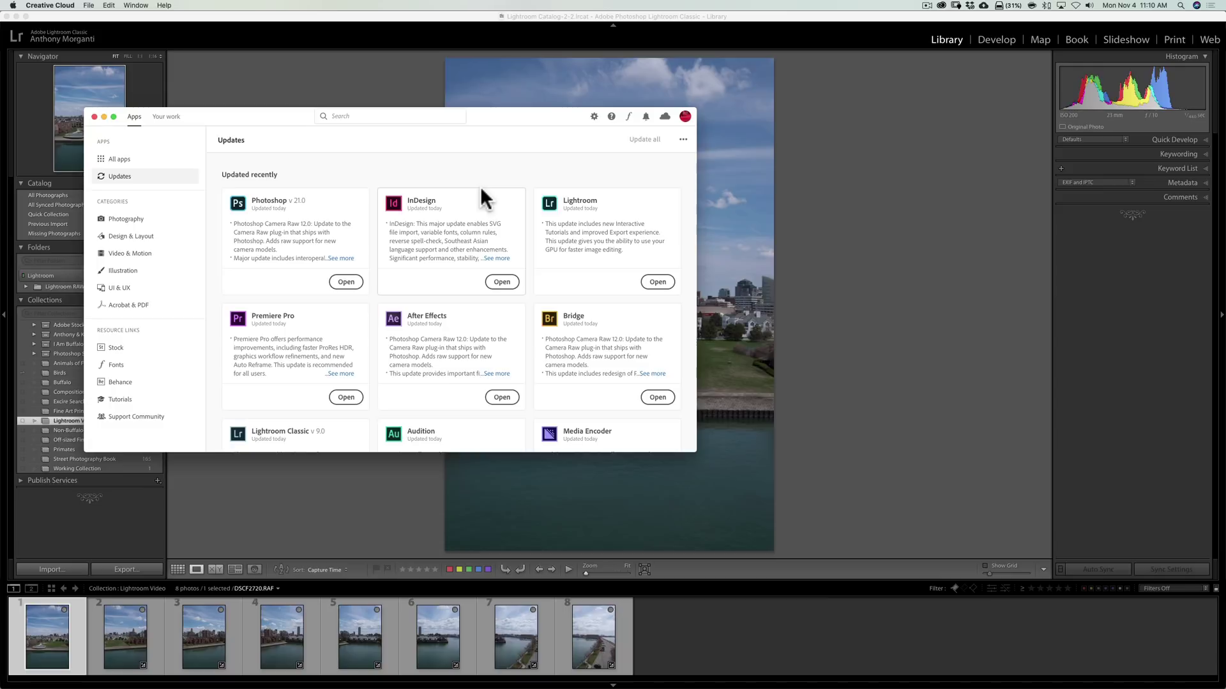
pyautogui.click(685, 116)
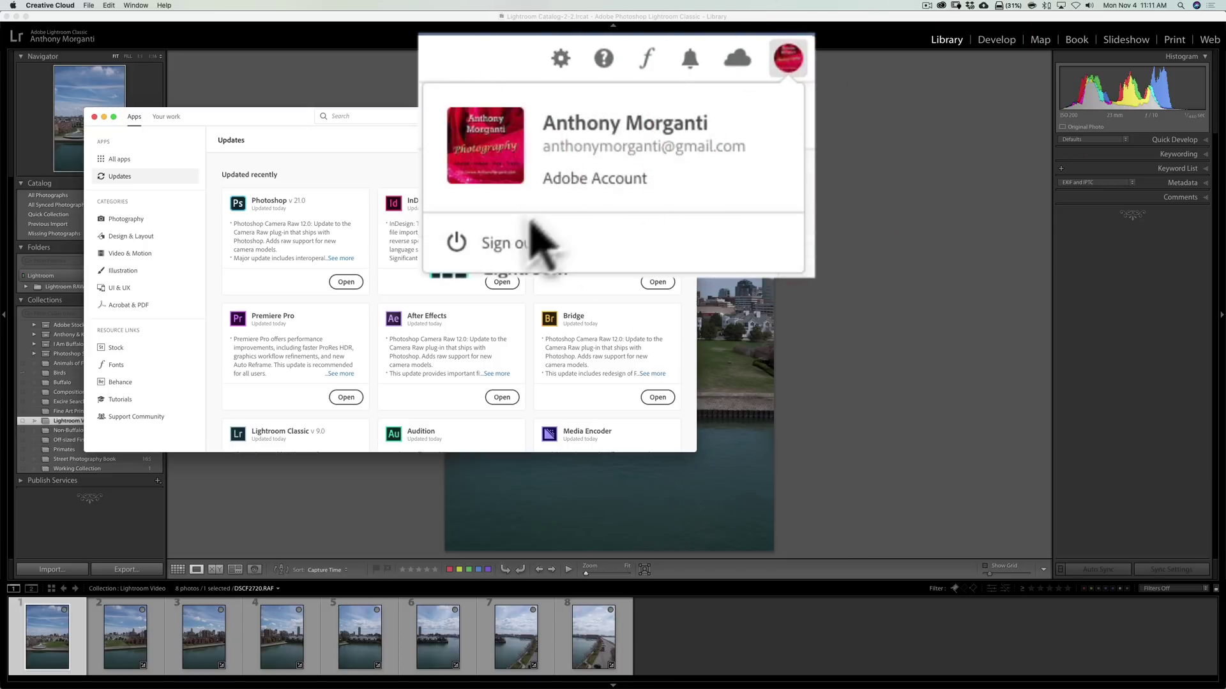
pyautogui.click(498, 63)
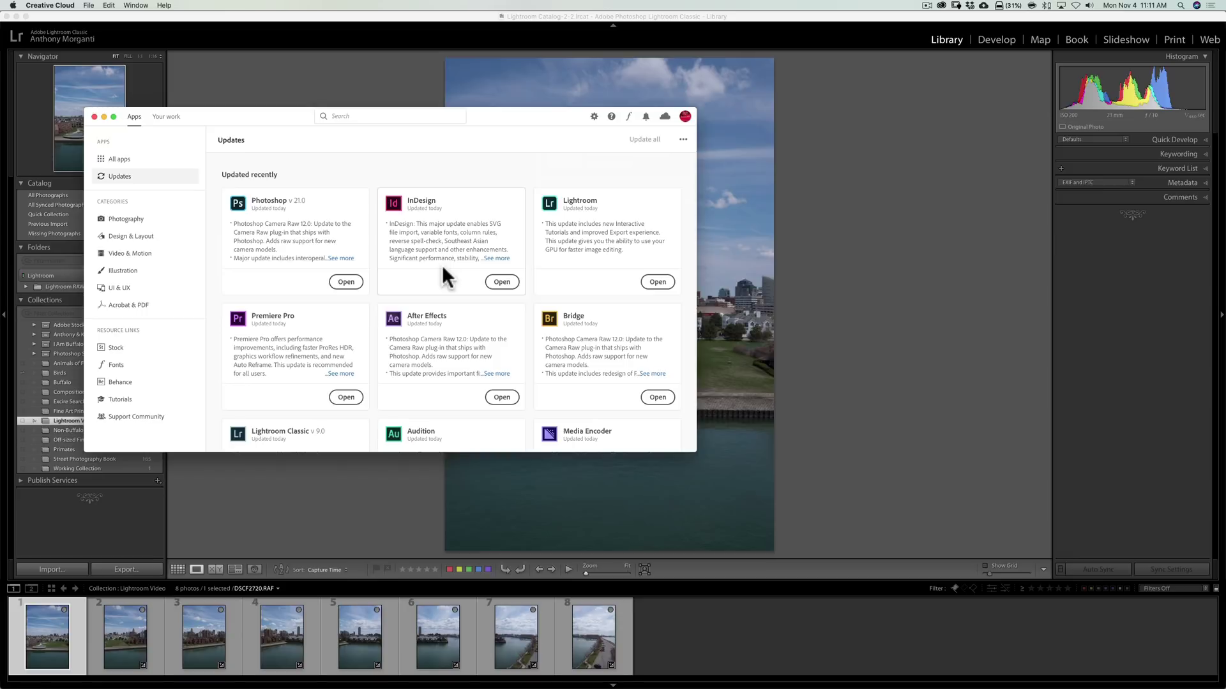
pyautogui.click(95, 116)
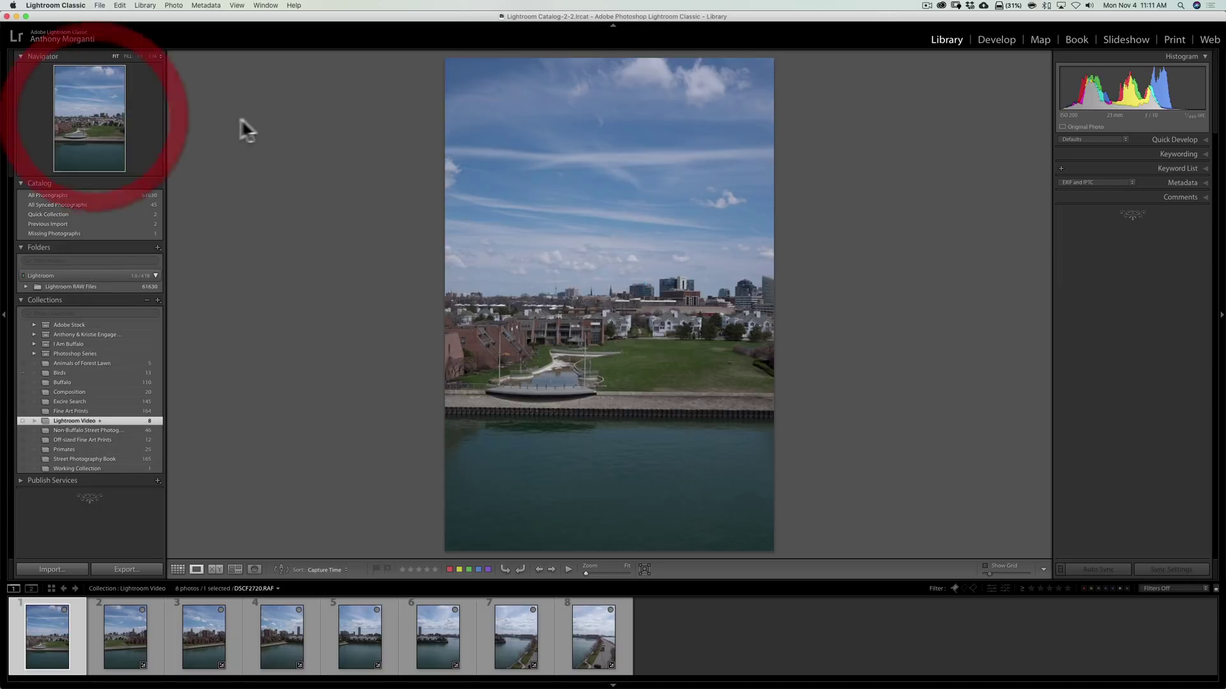
pyautogui.click(300, 36)
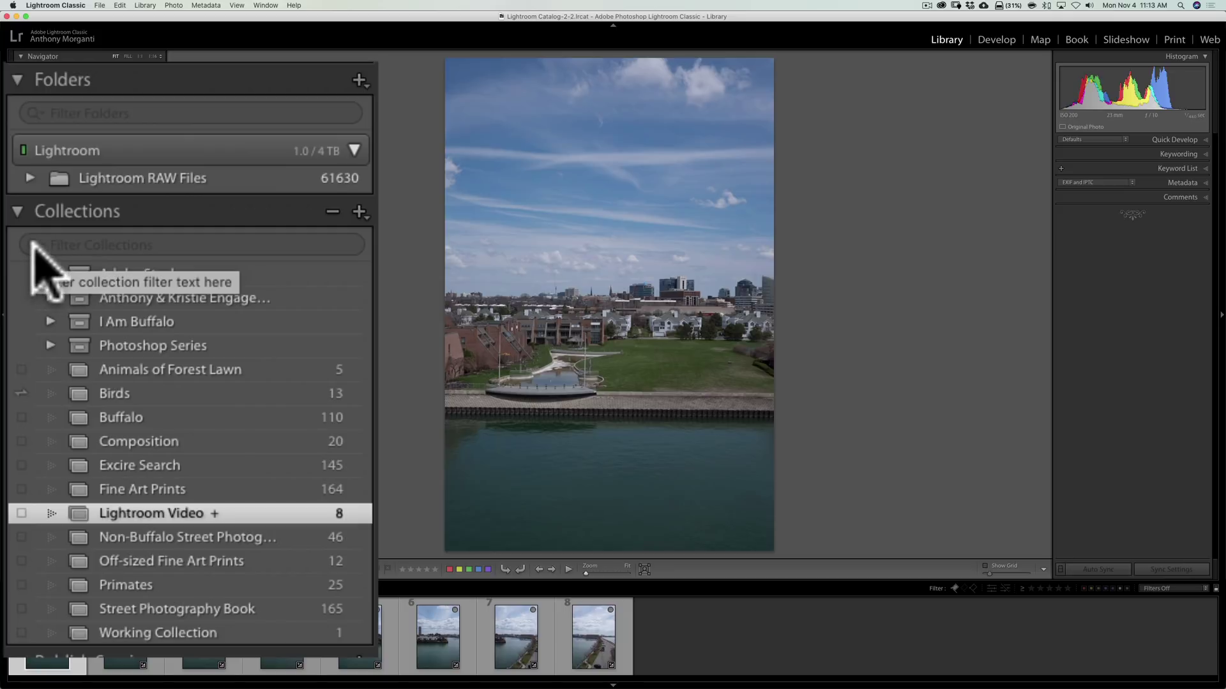
pyautogui.click(33, 245)
pyautogui.moveTo(99, 301)
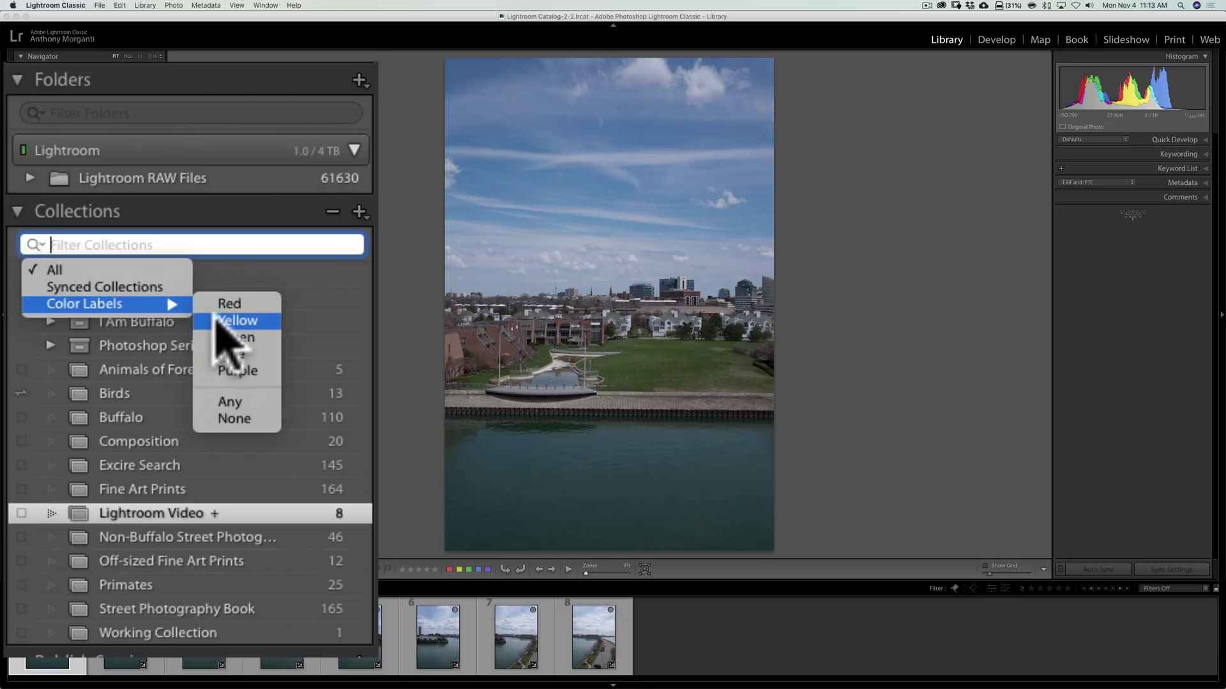
pyautogui.click(221, 271)
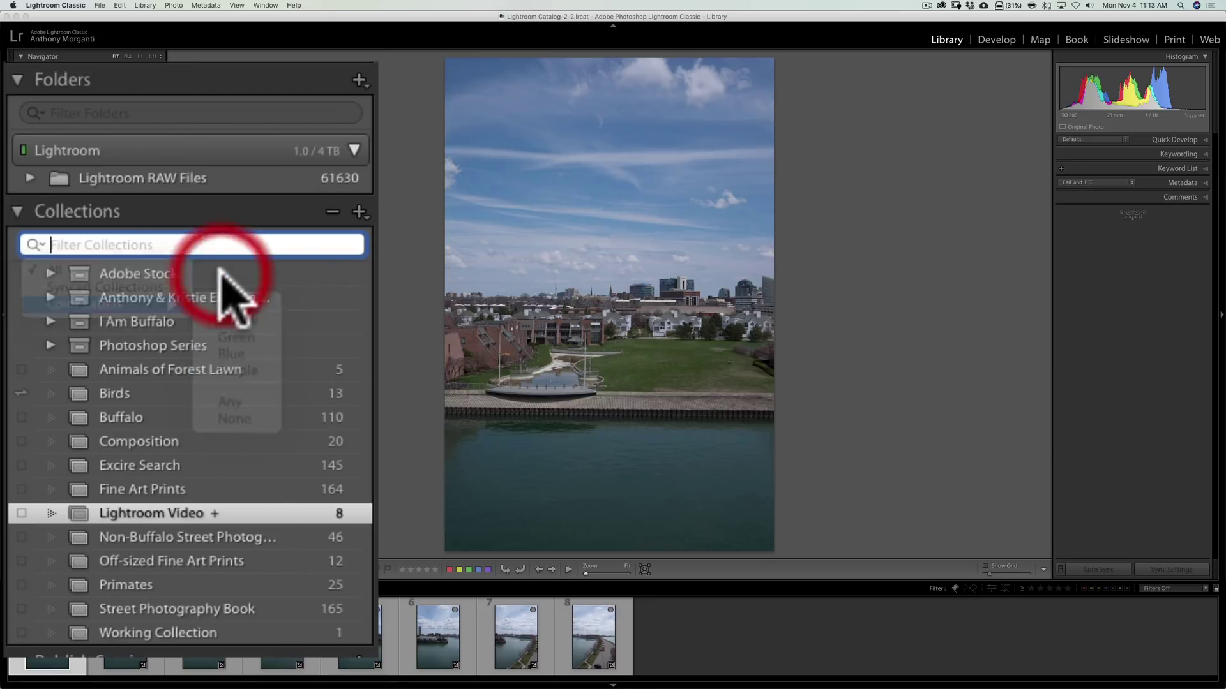
pyautogui.click(33, 120)
pyautogui.moveTo(55, 175)
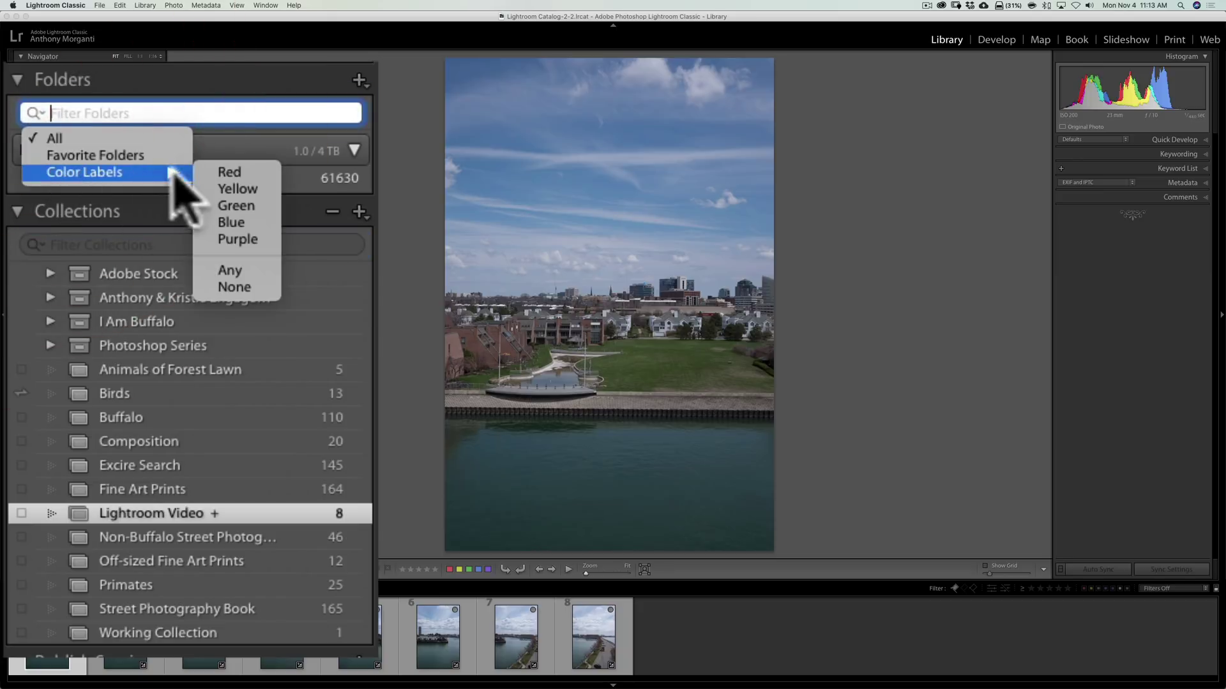
pyautogui.click(321, 252)
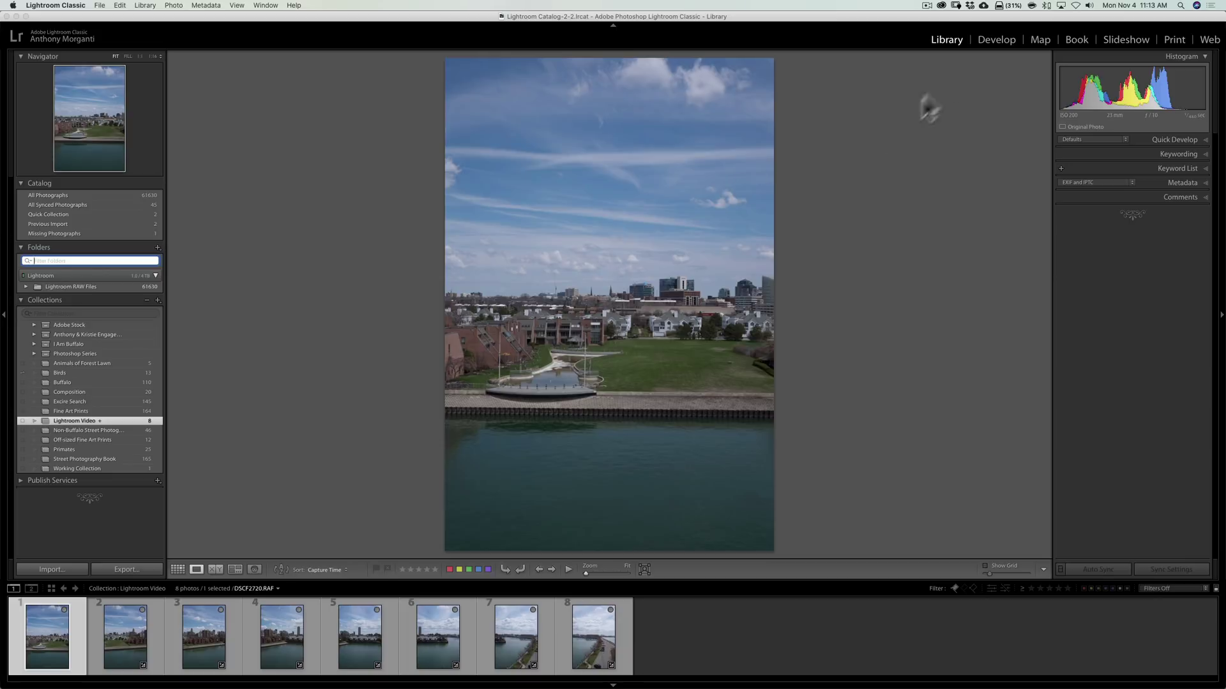
# Step: From Develop, bring up Export One File with Cmd+Shift+E and move the dialog aside
pyautogui.click(1002, 38)
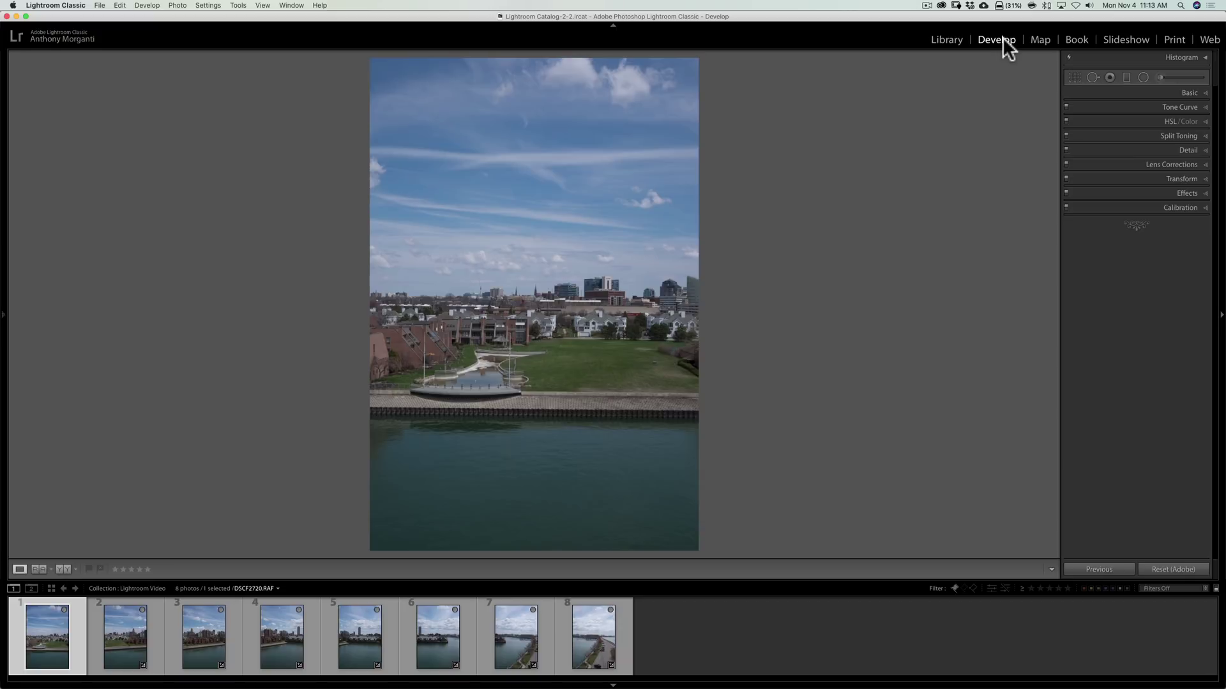
pyautogui.press('super+shift+e')
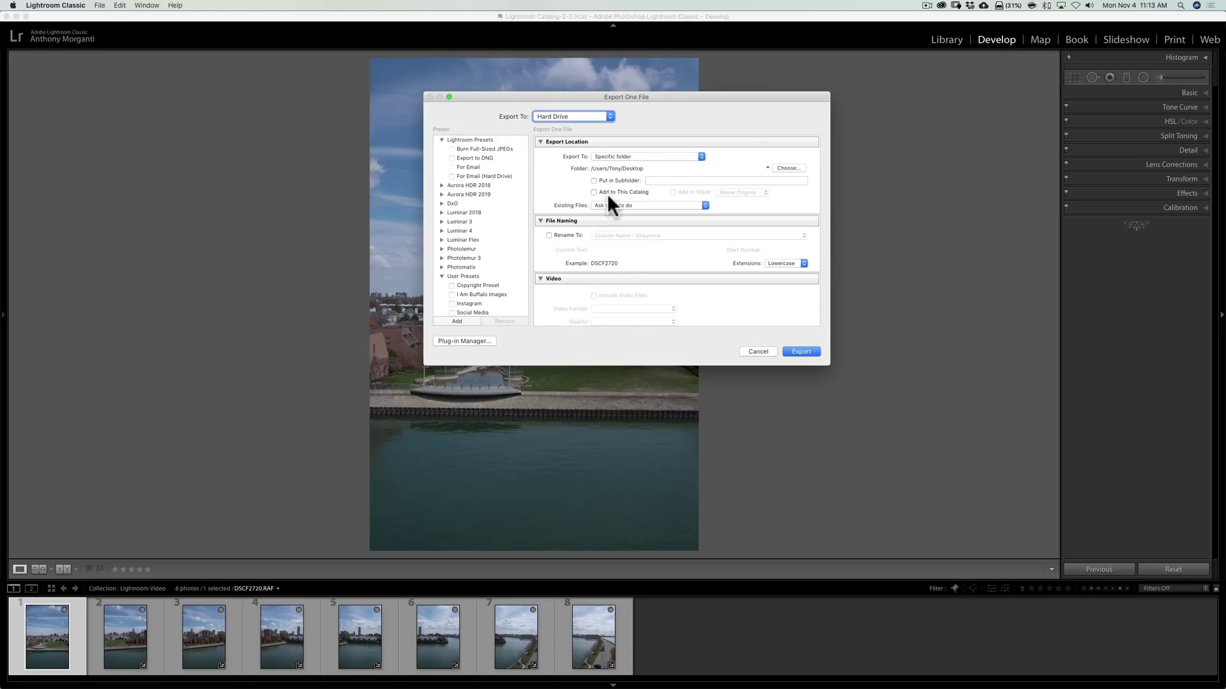
pyautogui.moveTo(486, 96); pyautogui.dragTo(422, 88)
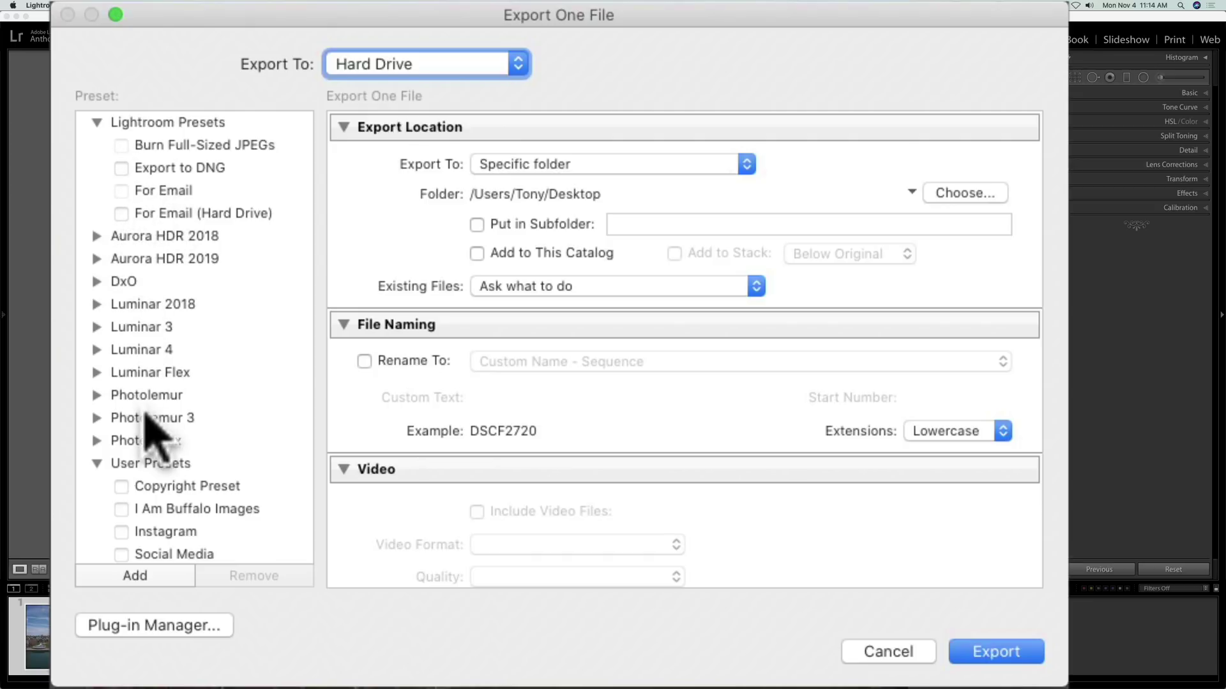
pyautogui.scroll(-2, 150, 438)
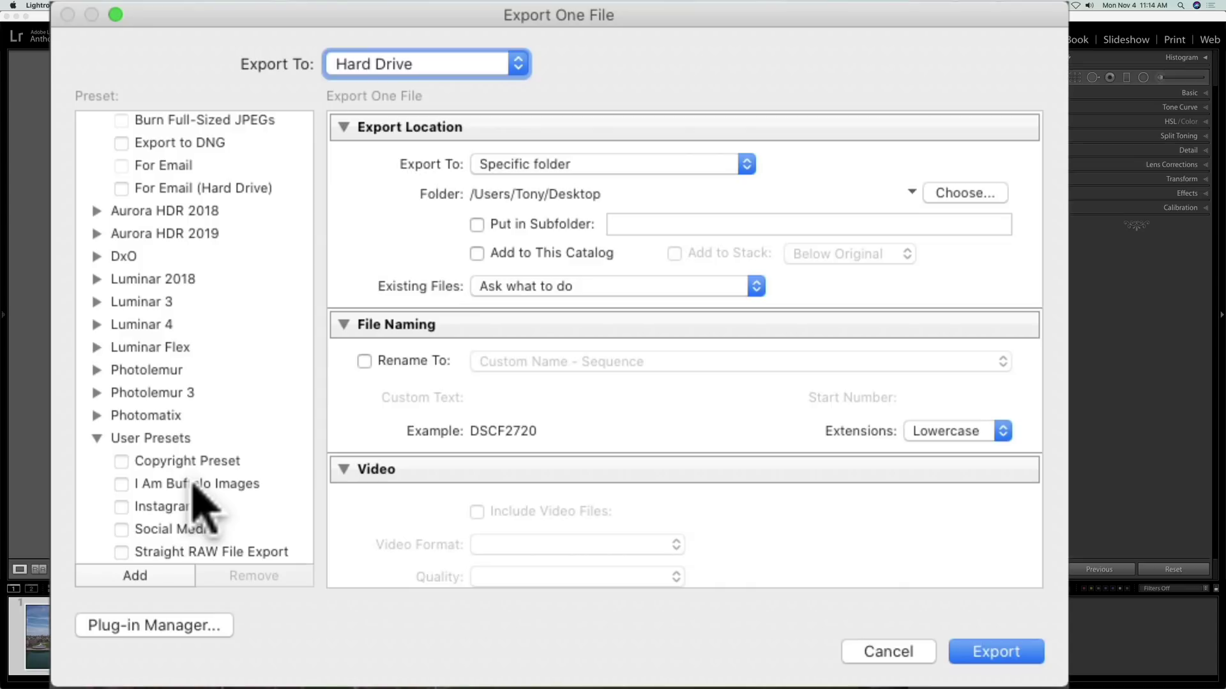
# Step: Check the I Am Buffalo Images, Instagram and For Email (Hard Drive) export presets
pyautogui.click(121, 484)
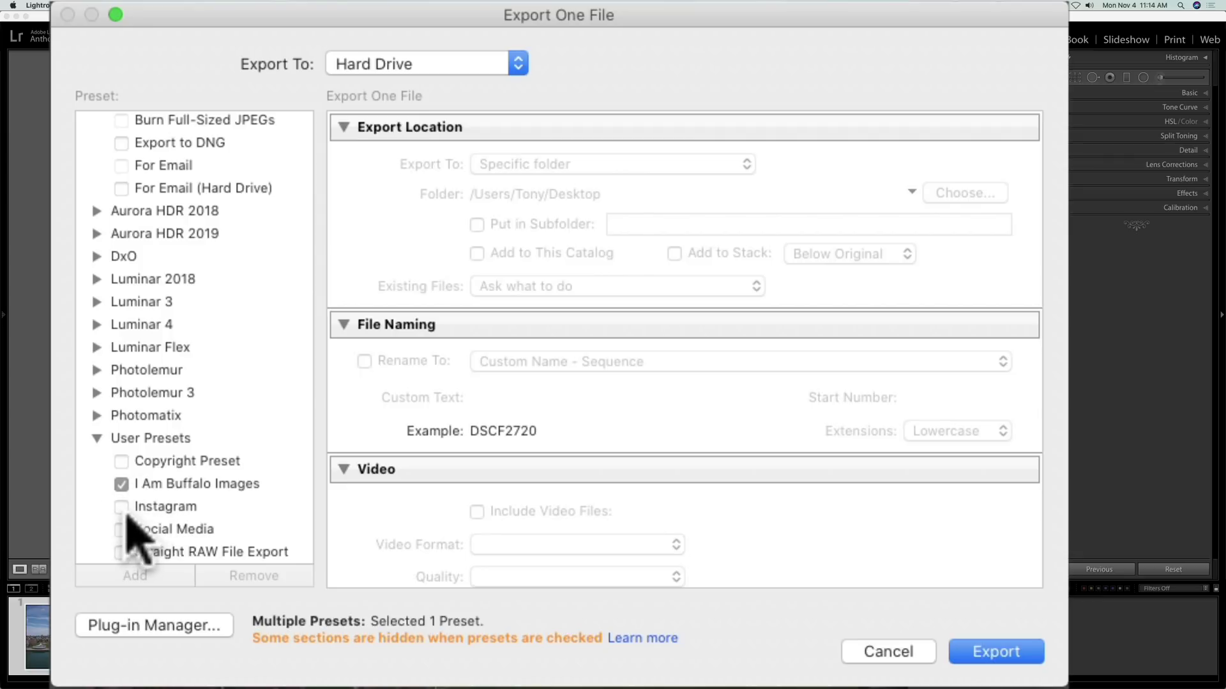
pyautogui.click(121, 507)
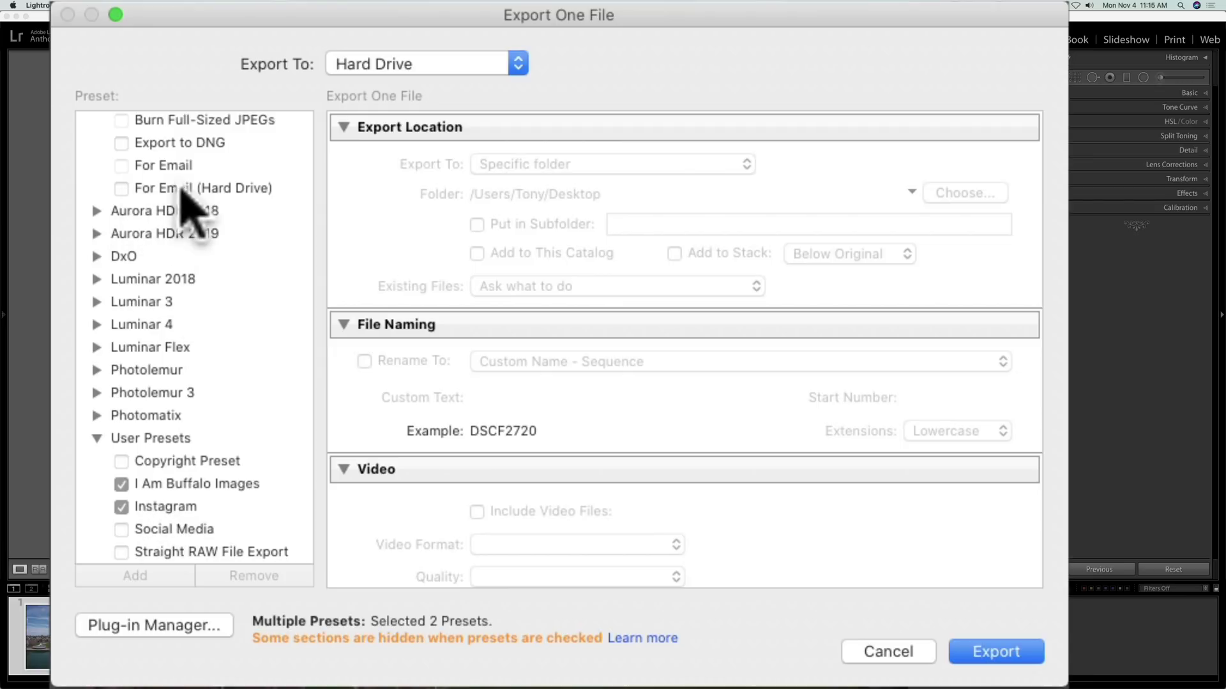
pyautogui.click(121, 188)
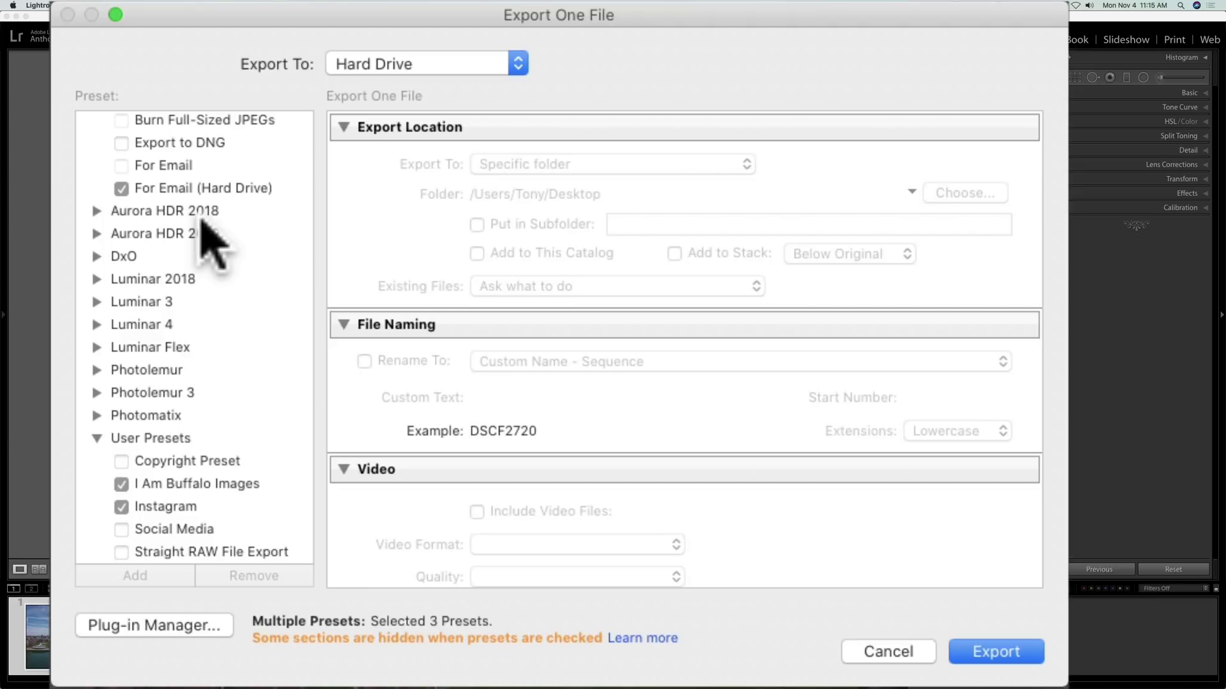
# Step: Uncheck For Email (Hard Drive), I Am Buffalo Images and Instagram presets again
pyautogui.click(122, 189)
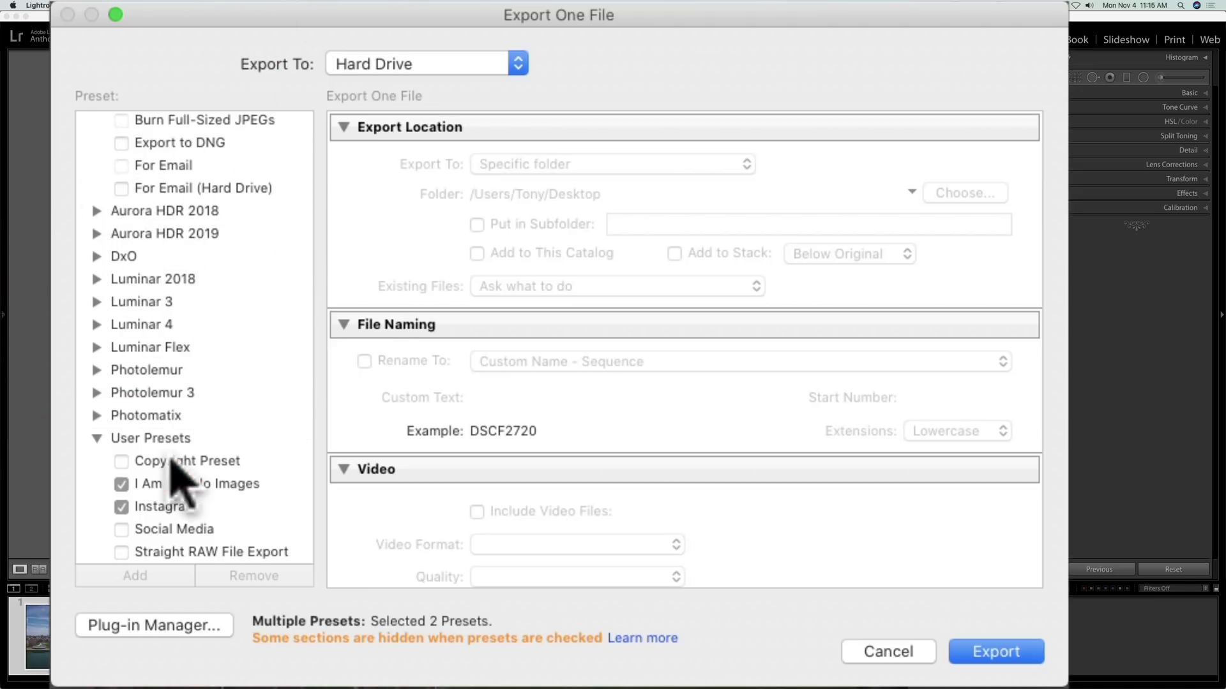
pyautogui.click(121, 485)
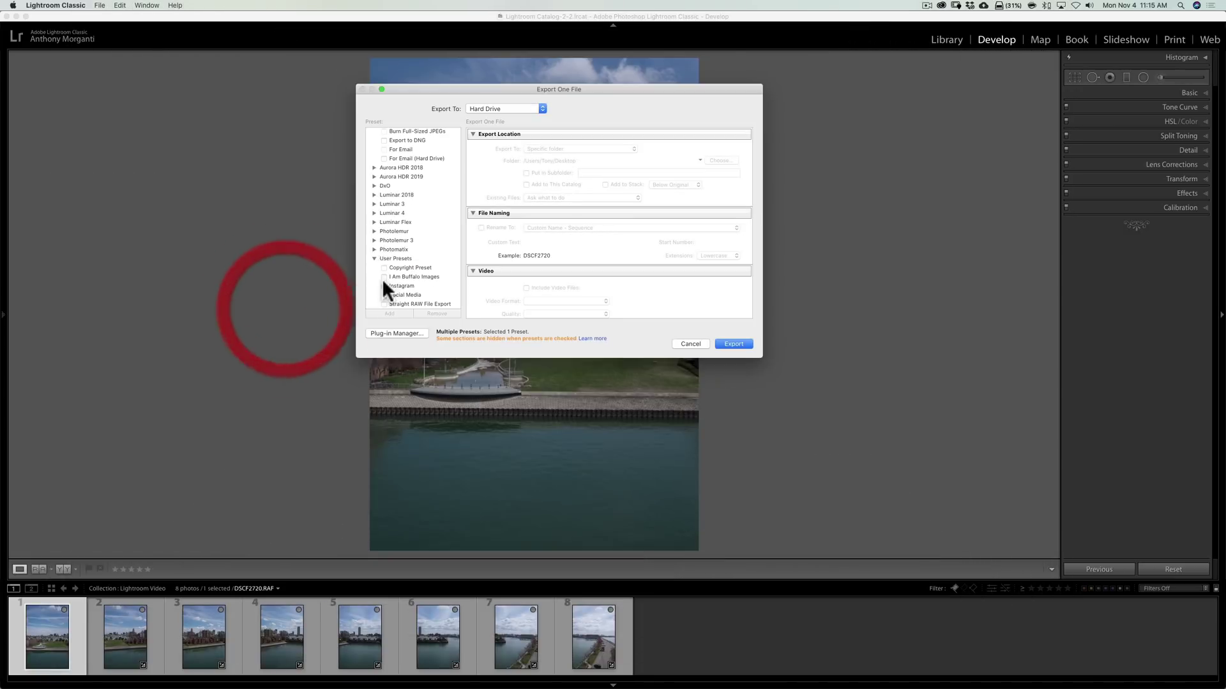
pyautogui.click(382, 283)
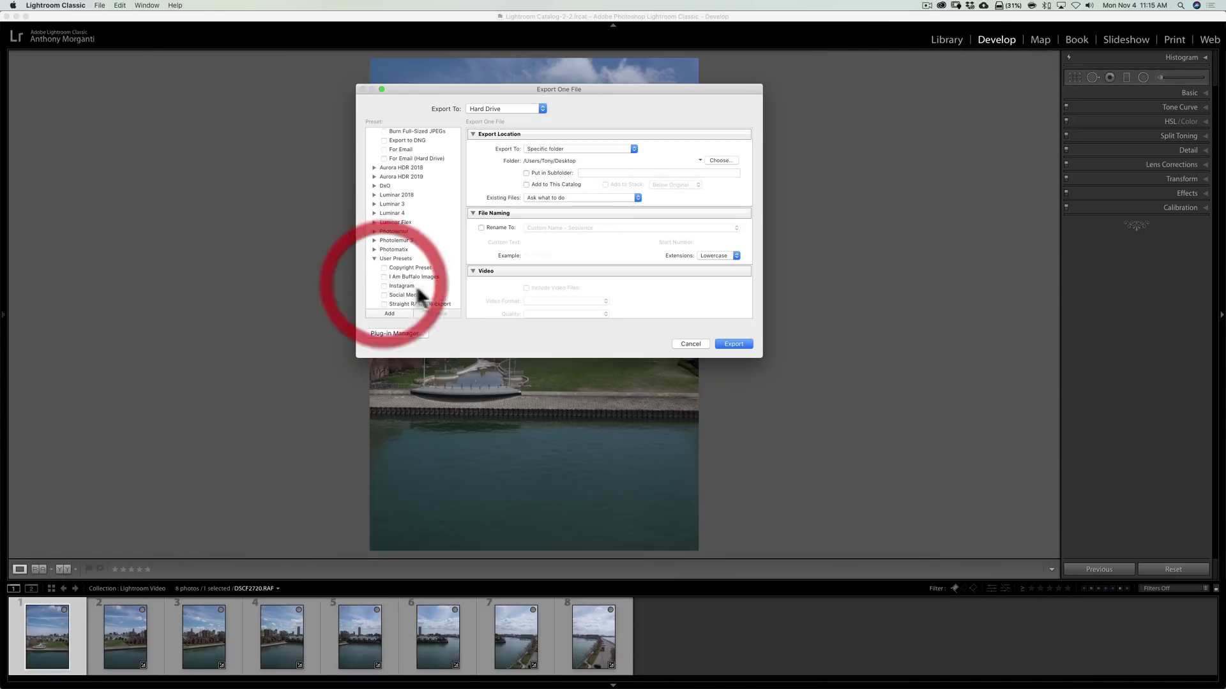
# Step: Cancel the Export One File dialog without exporting
pyautogui.click(693, 343)
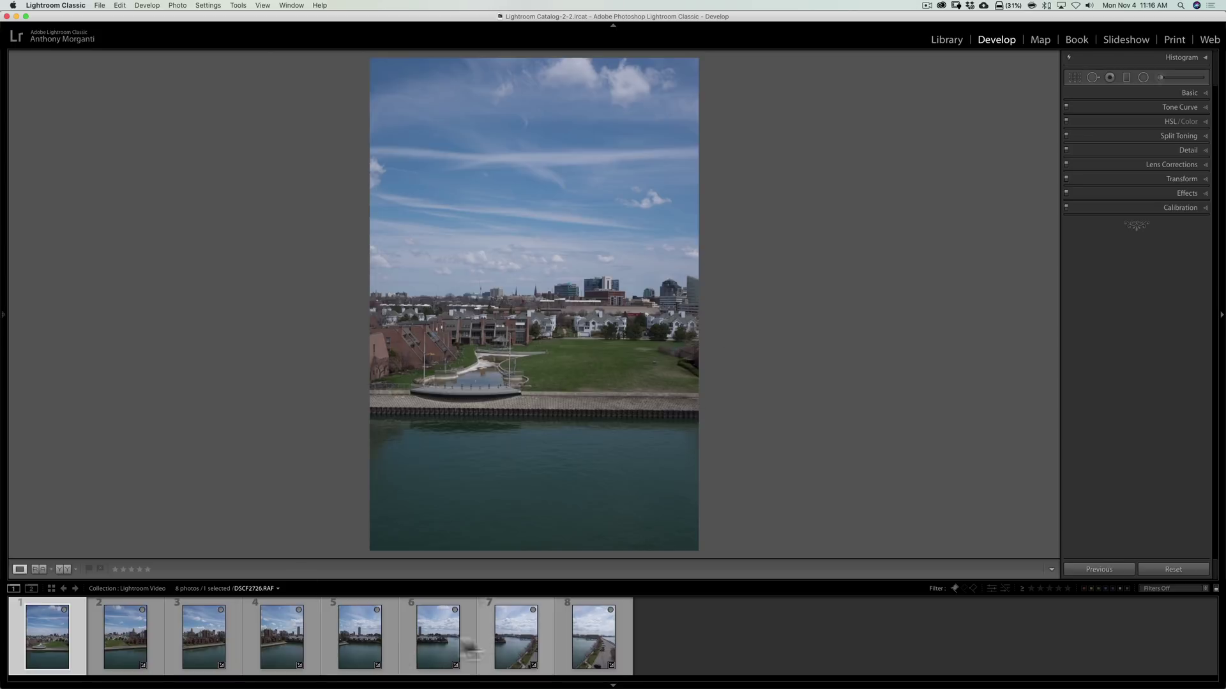
# Step: Preview photos 2–4 and 1, then Shift-select through thumbnail 8 to select all eight
pyautogui.click(125, 636)
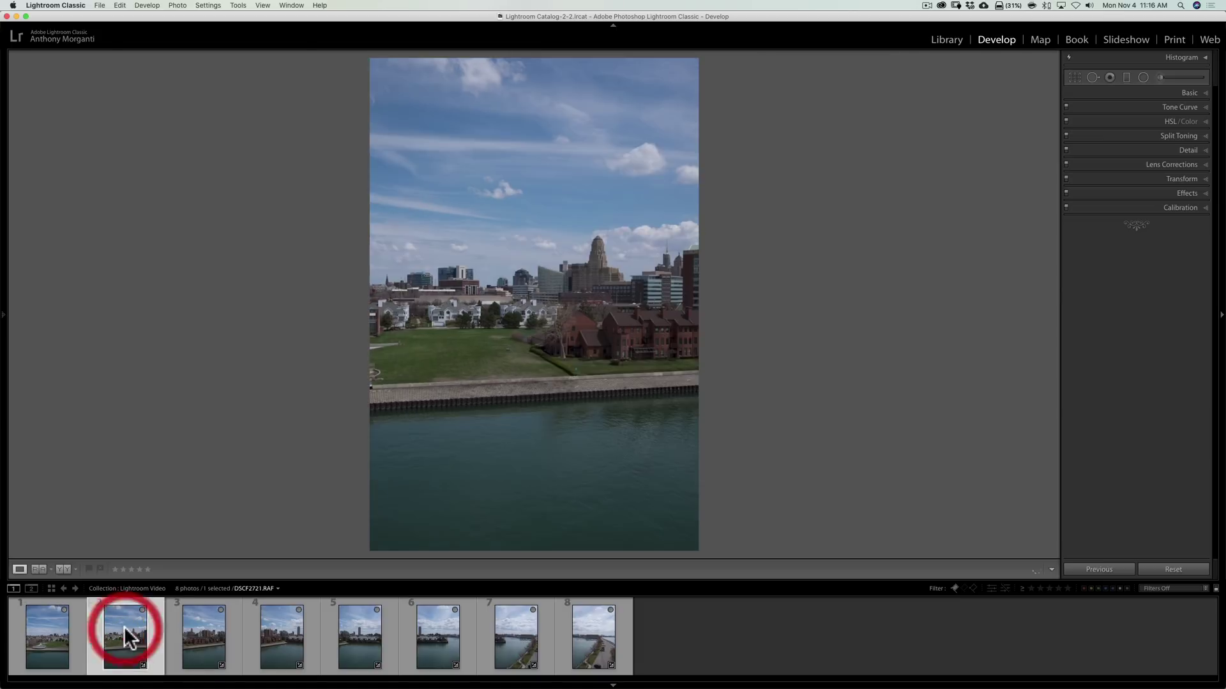
pyautogui.click(217, 627)
pyautogui.click(270, 628)
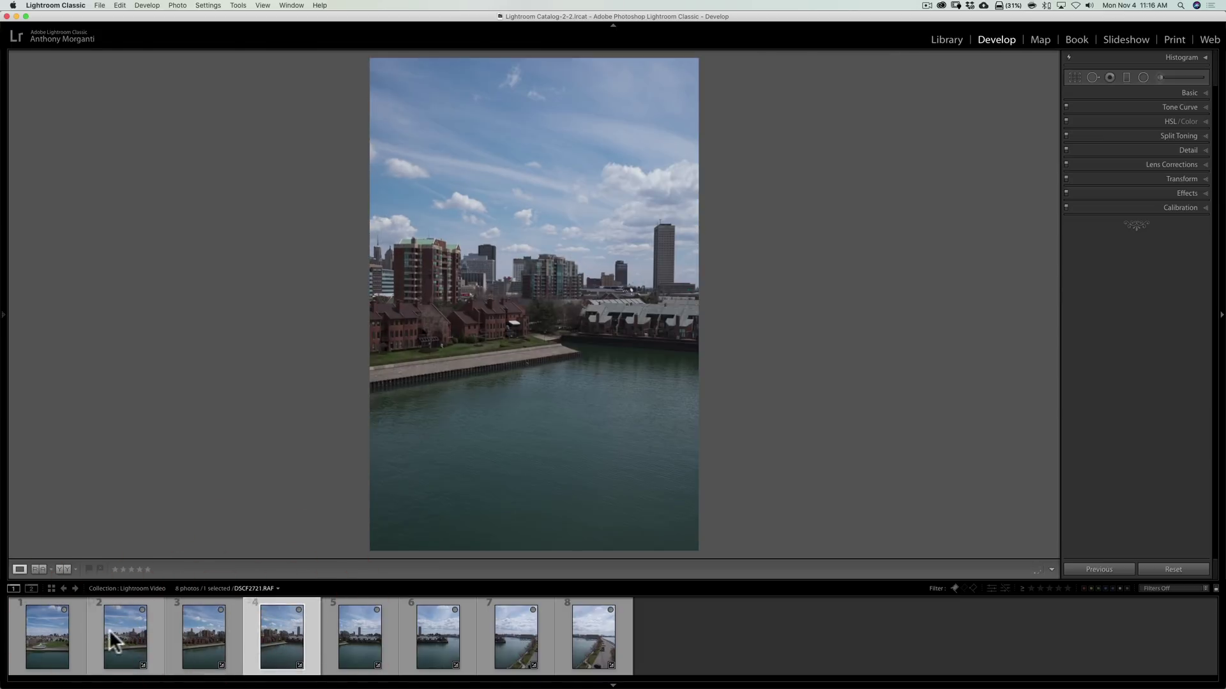
pyautogui.click(49, 622)
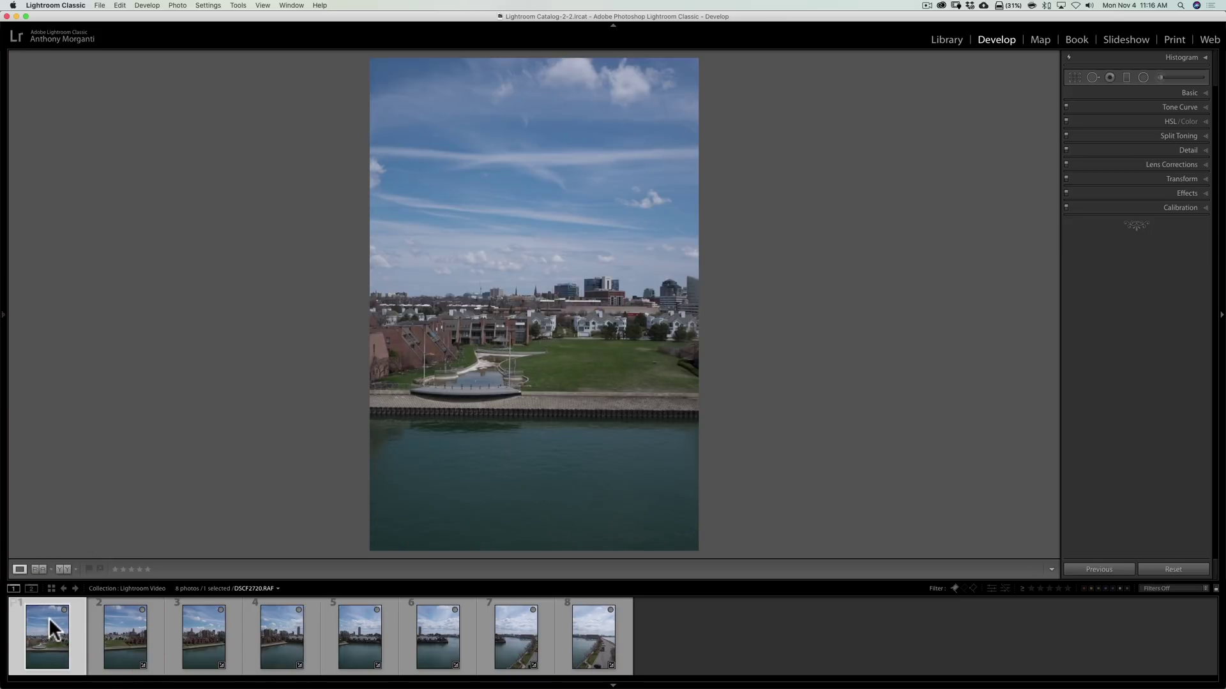
pyautogui.keyDown('shift'); pyautogui.click(592, 647); pyautogui.keyUp('shift')
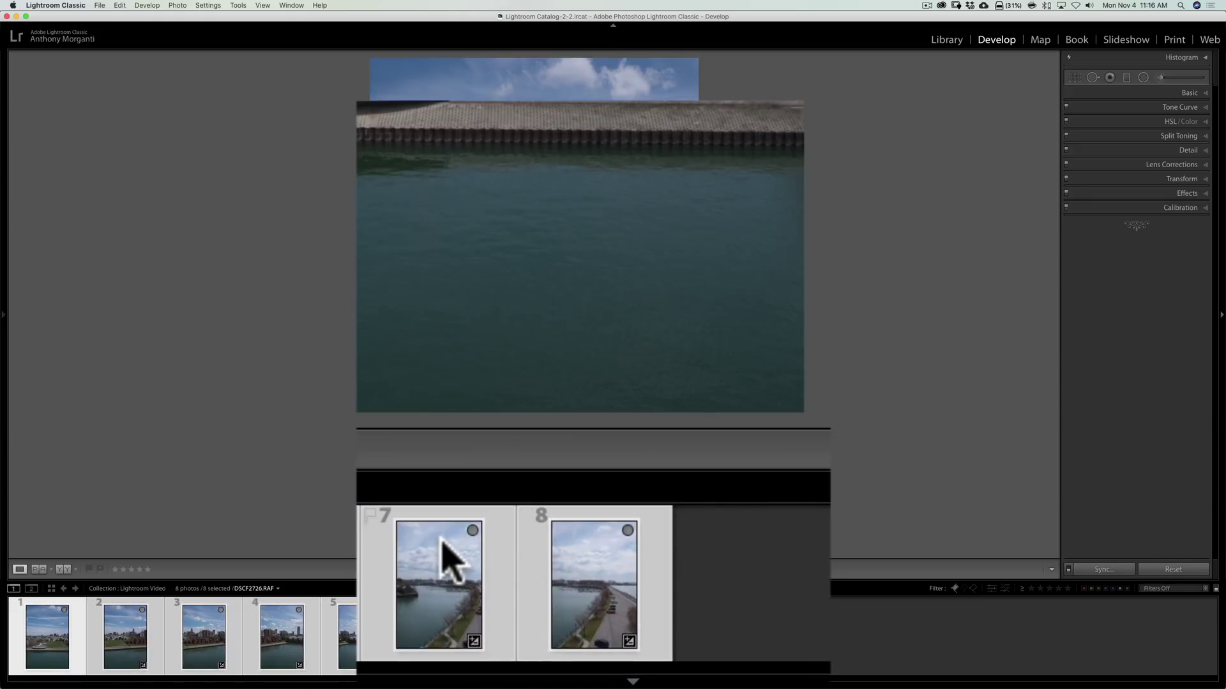
# Step: Choose Photo Merge > Panorama from the context menu for the eight selected photos
pyautogui.rightClick(427, 543)
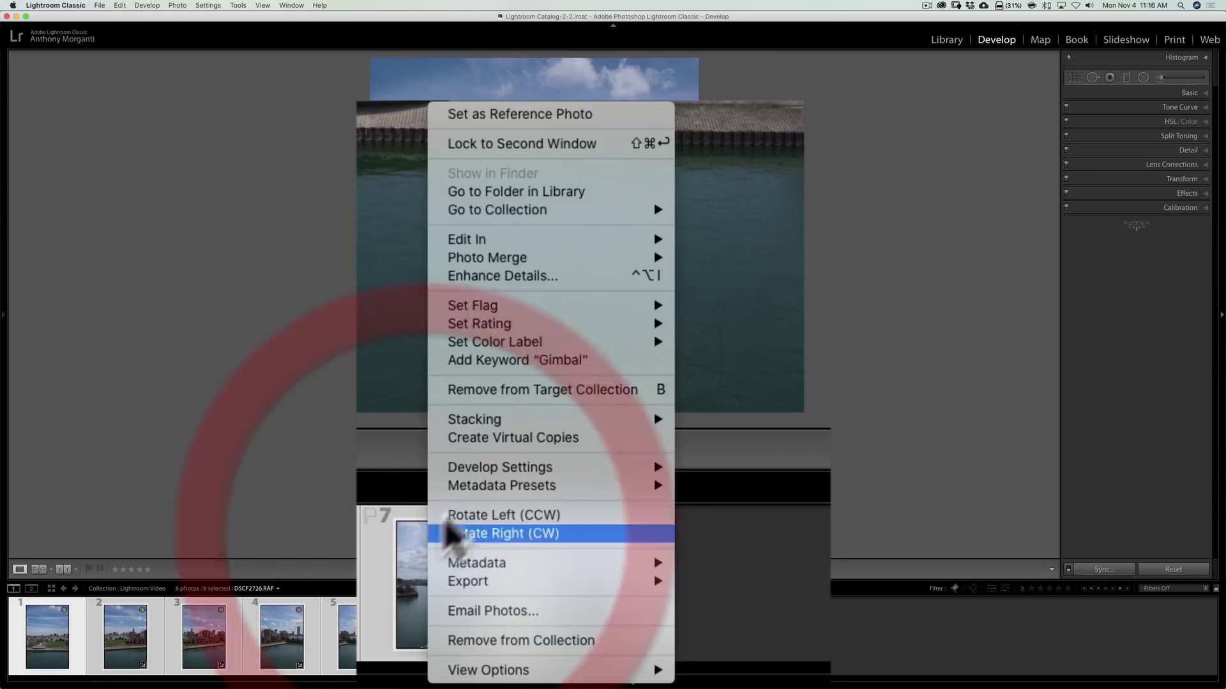
pyautogui.moveTo(575, 259)
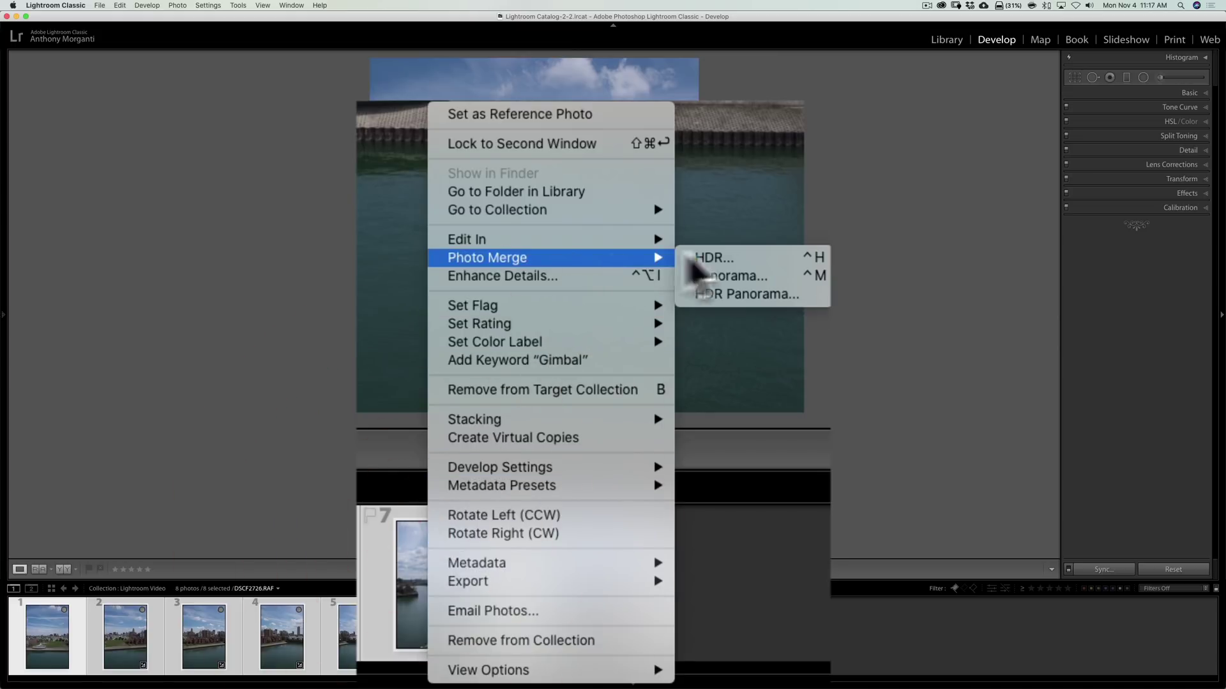
pyautogui.click(741, 275)
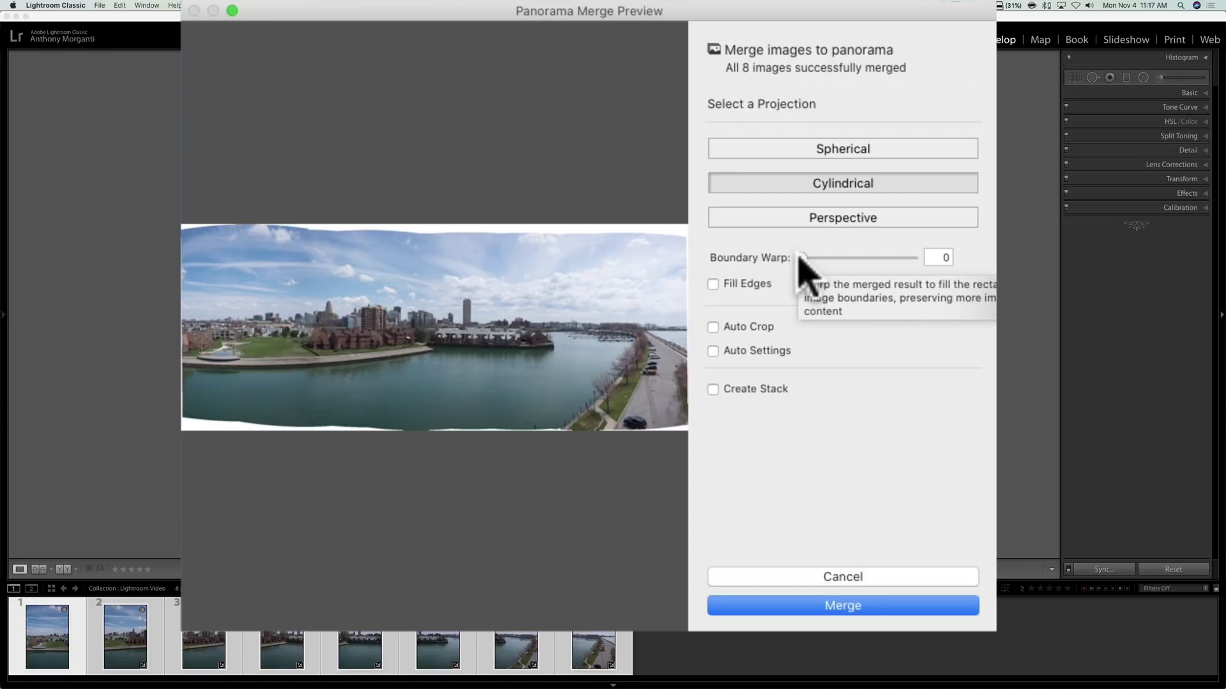
# Step: Try Boundary Warp 100 and Auto Crop, then revert to Boundary Warp 0 with no crop
pyautogui.moveTo(800, 259)
pyautogui.mouseDown()
pyautogui.moveTo(916, 259)
pyautogui.moveTo(971, 274)
pyautogui.mouseUp()
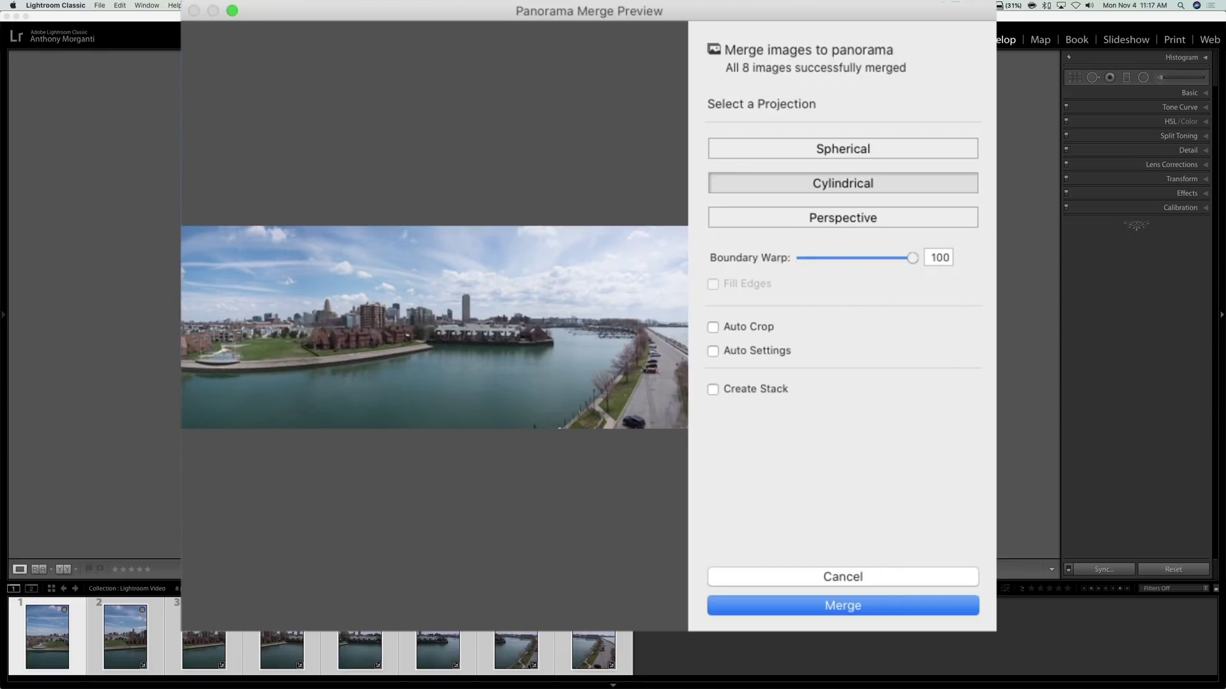
pyautogui.doubleClick(788, 261)
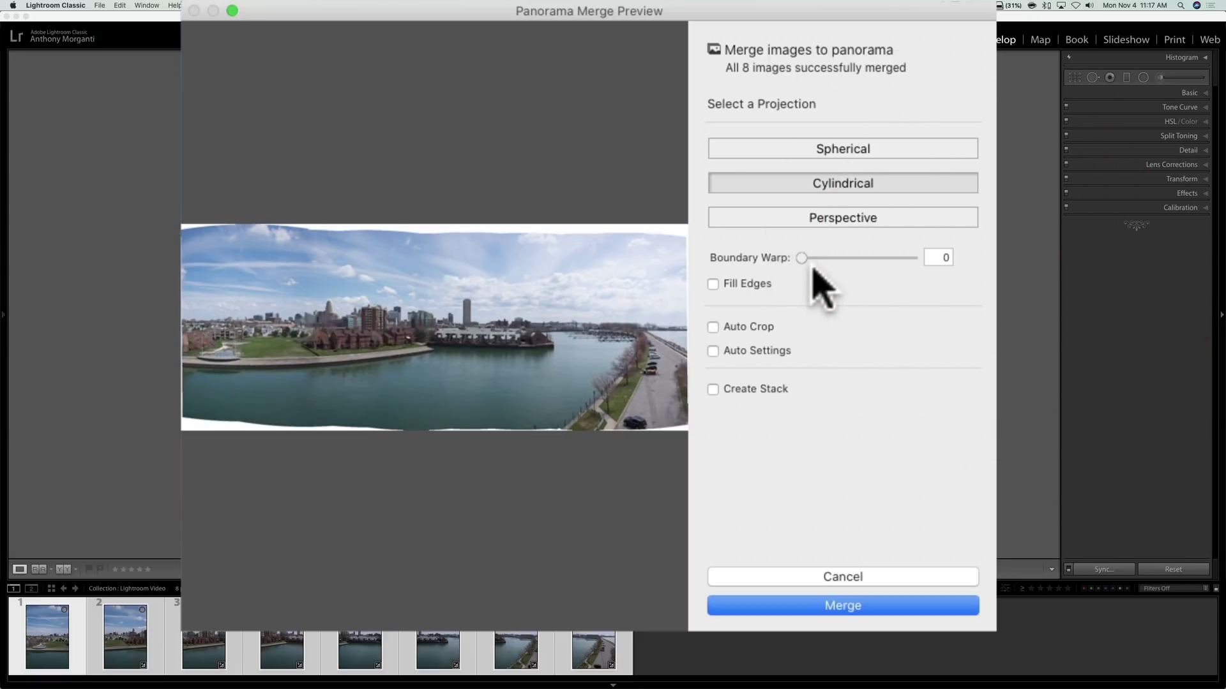
pyautogui.click(713, 327)
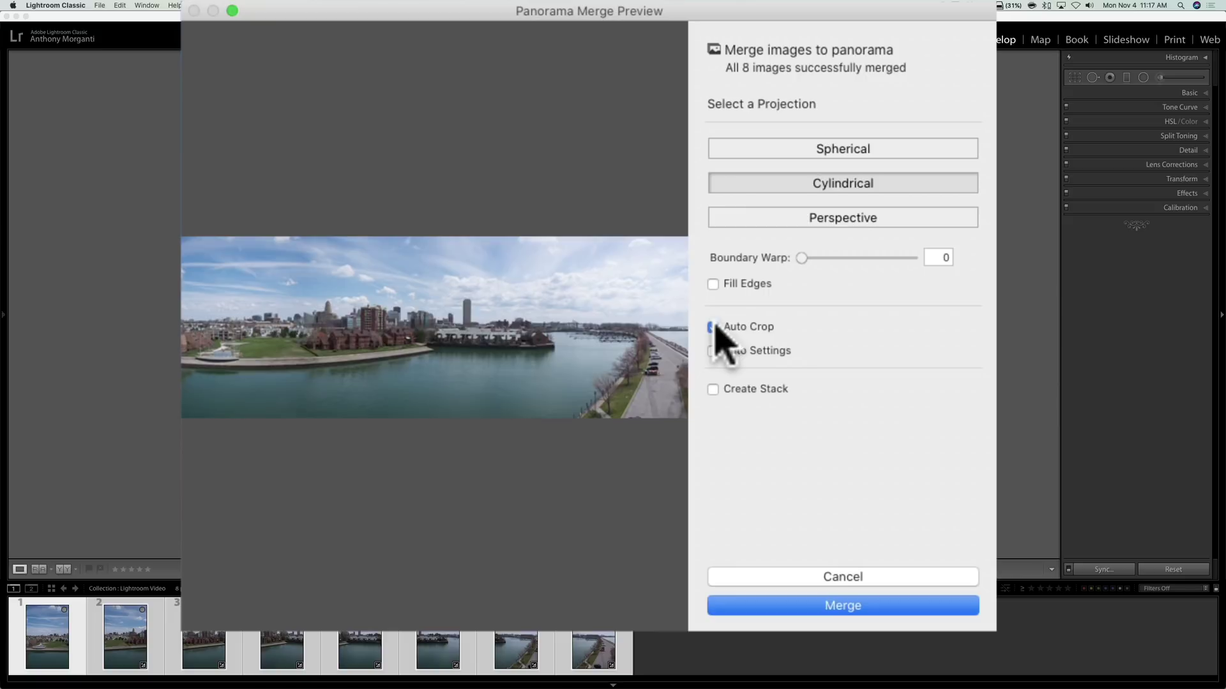
pyautogui.click(713, 327)
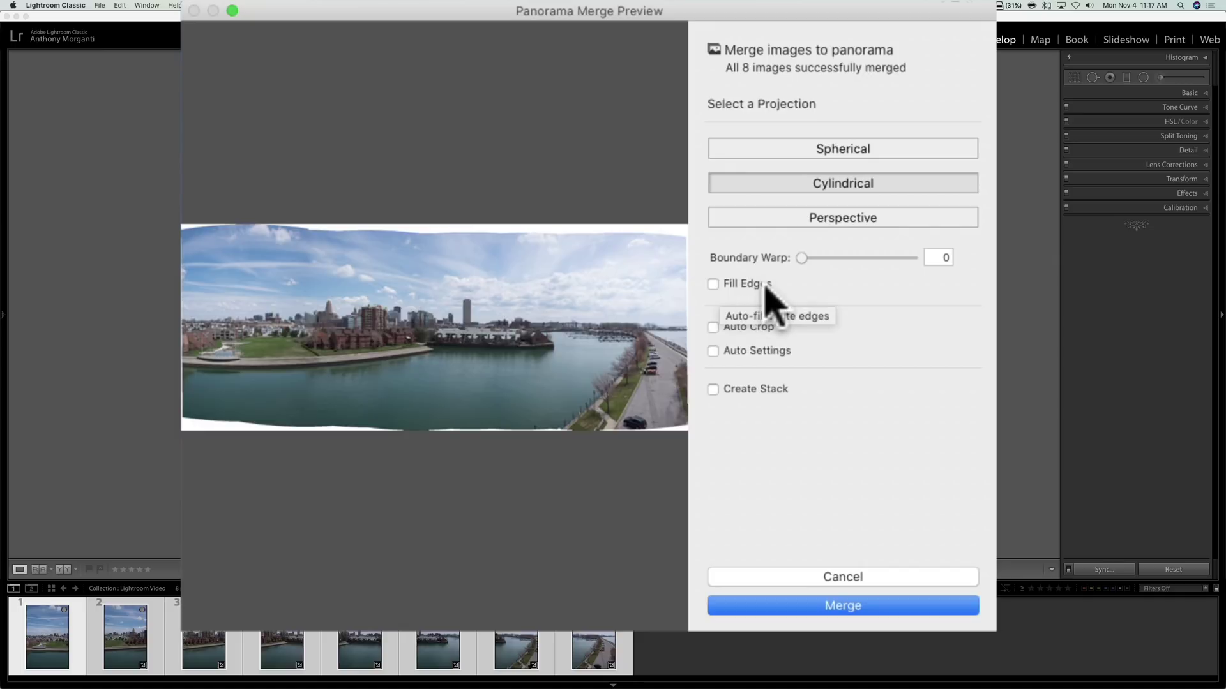
pyautogui.click(714, 285)
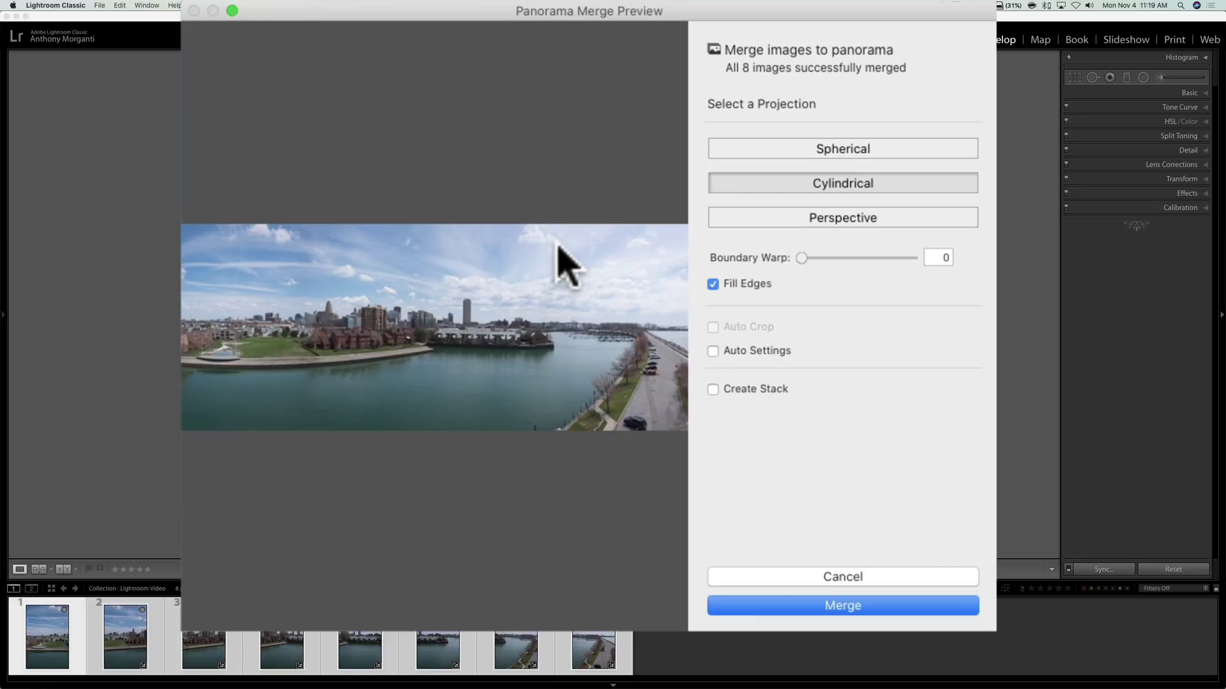
# Step: Merge the panorama, producing DSCF2720-Pano-3.dng as the ninth filmstrip photo
pyautogui.click(810, 603)
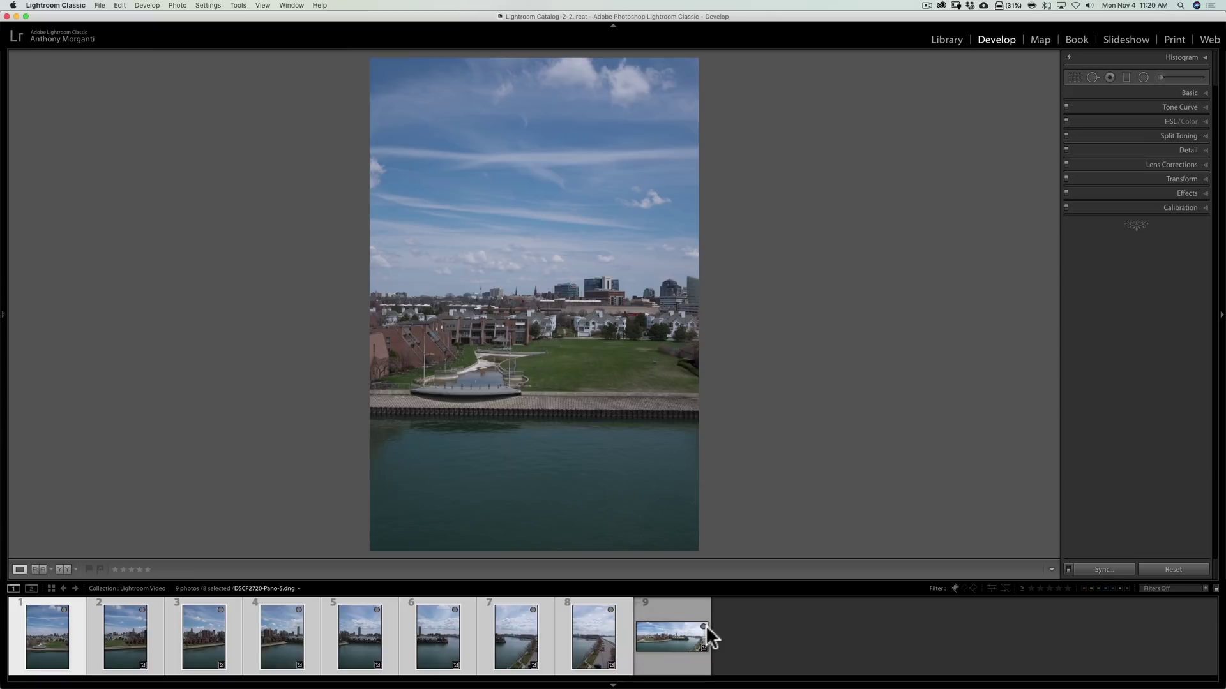
# Step: On the panorama, try Auto tone in Basic, undo it, and pull Highlights to -100
pyautogui.click(657, 636)
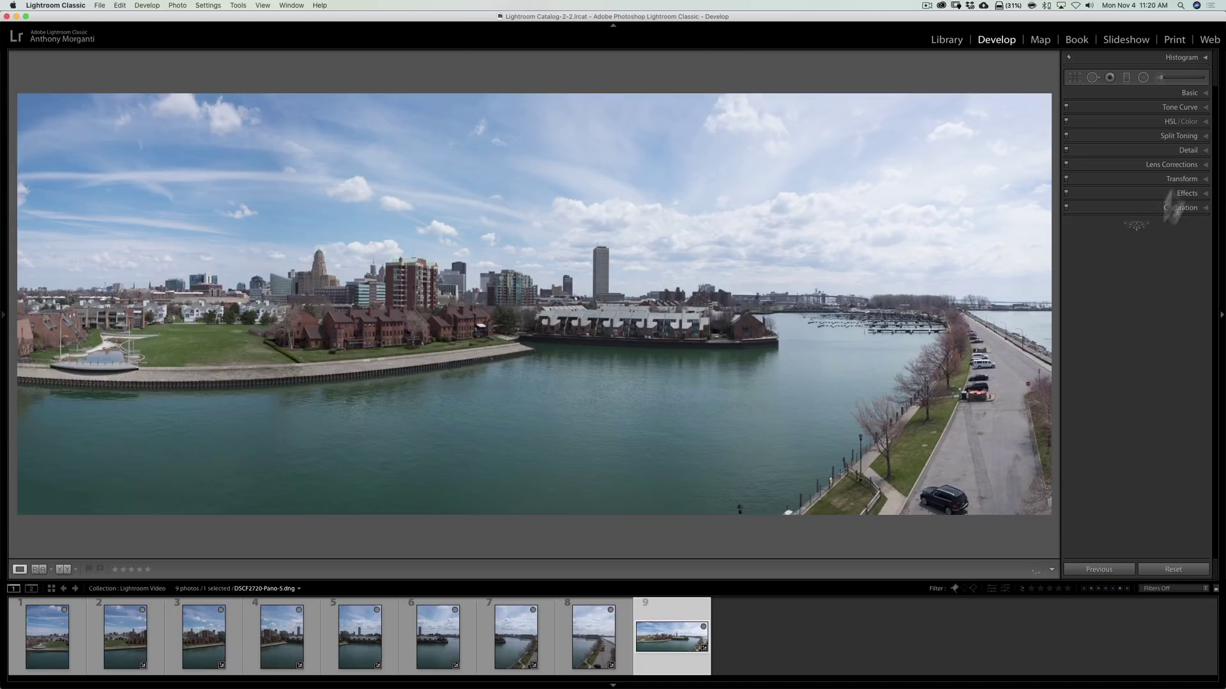
pyautogui.click(1188, 92)
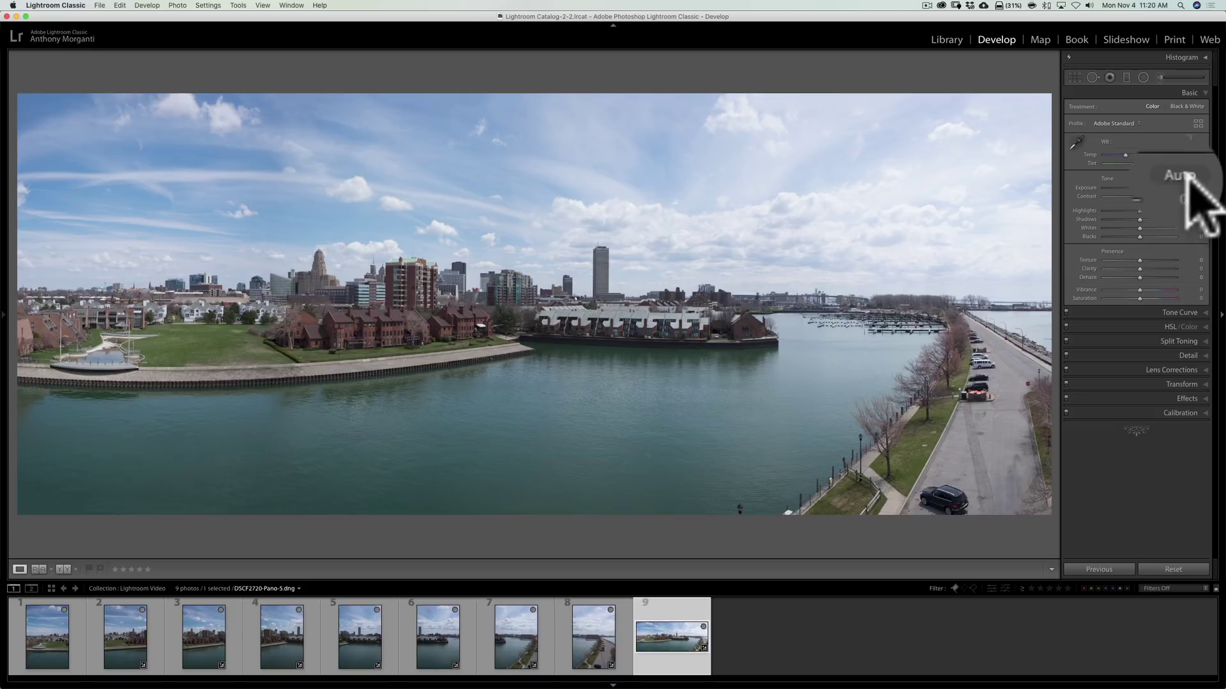
pyautogui.click(1167, 173)
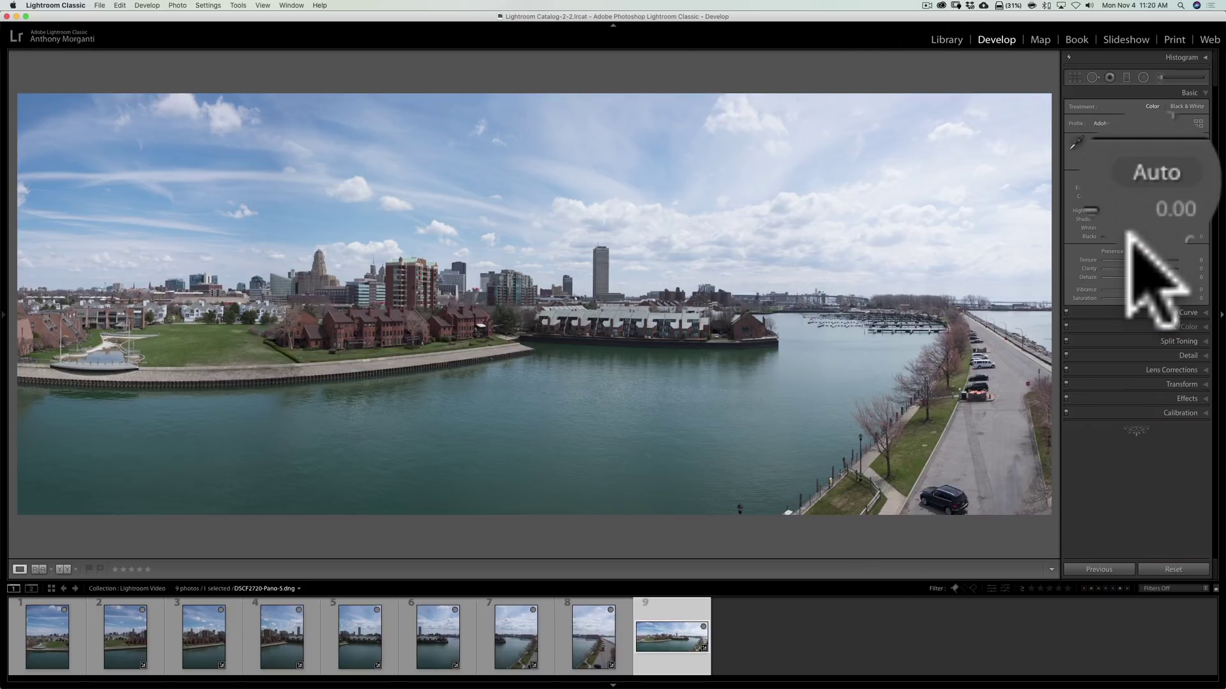
pyautogui.click(1191, 176)
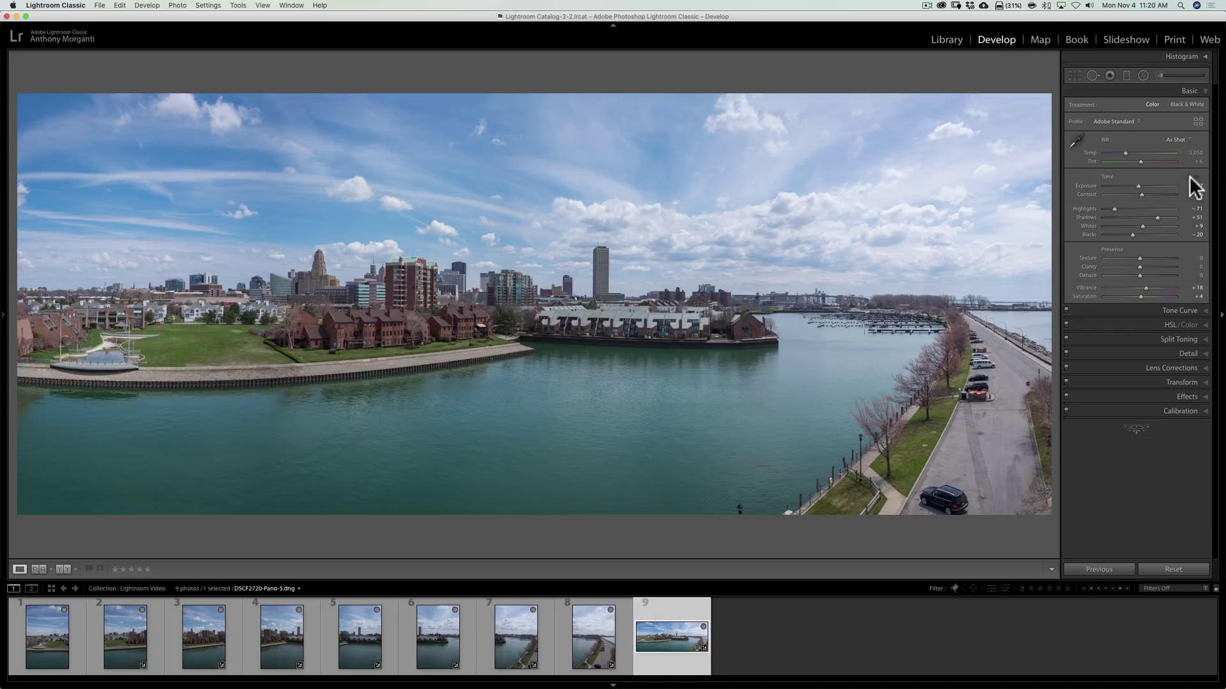
pyautogui.press('super+z')
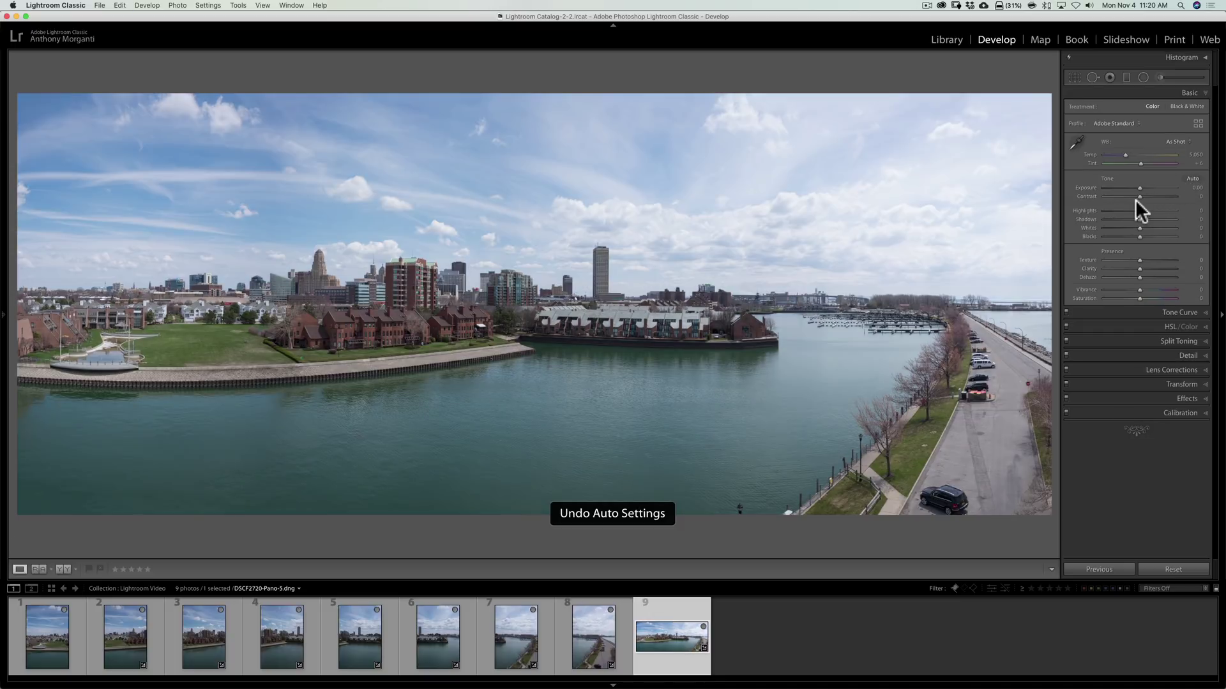
pyautogui.moveTo(1138, 209)
pyautogui.mouseDown()
pyautogui.moveTo(1094, 210)
pyautogui.moveTo(1142, 218)
pyautogui.mouseUp()
# Step: Apply the Medium Contrast point curve, then raise Whites to +17 while previewing clipping
pyautogui.click(1168, 309)
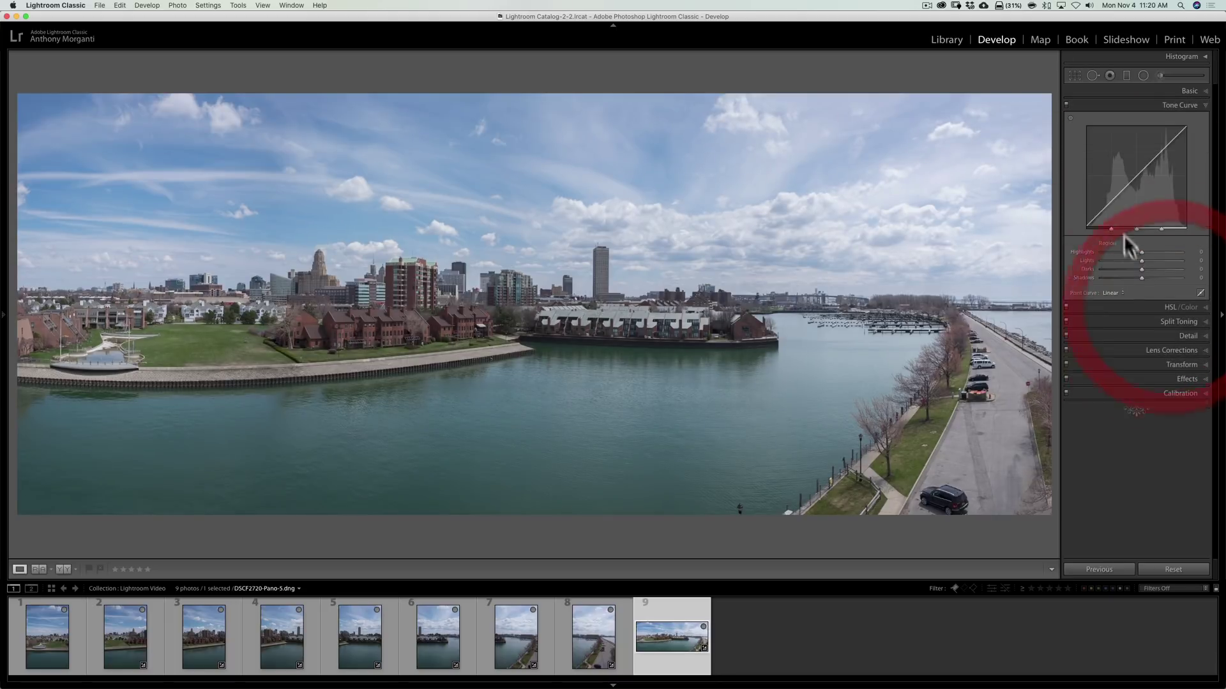
pyautogui.click(1200, 292)
pyautogui.click(1116, 253)
pyautogui.click(1119, 265)
pyautogui.click(1187, 93)
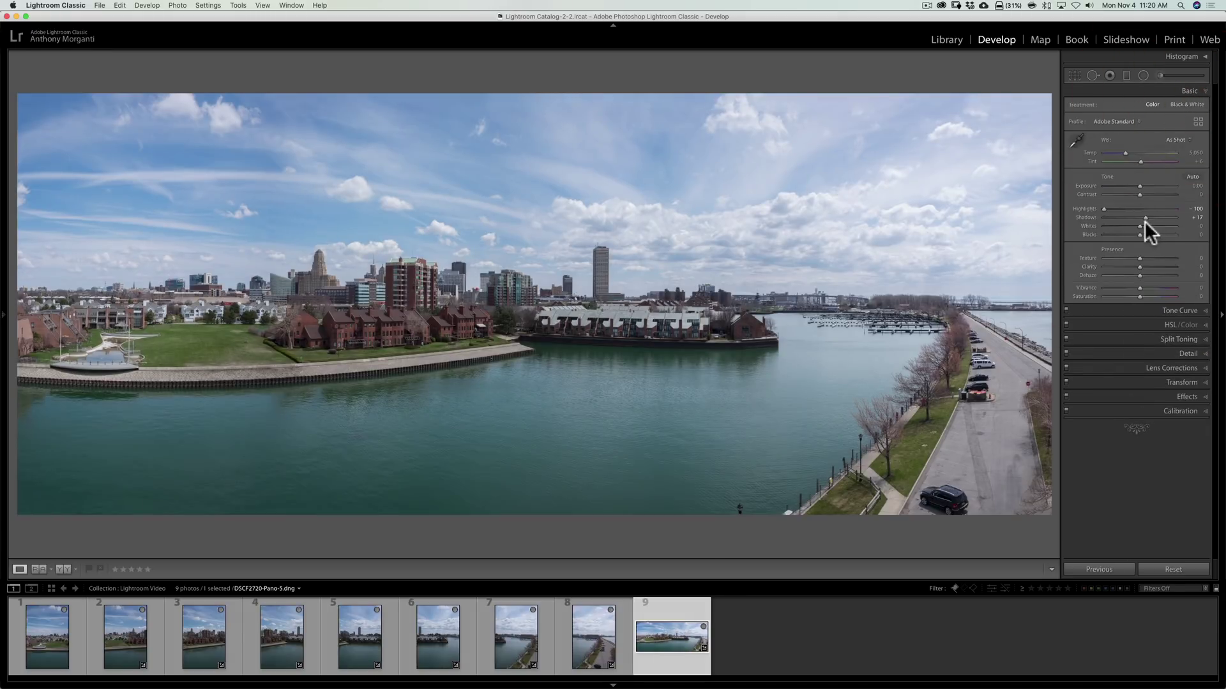
pyautogui.moveTo(1139, 225); pyautogui.dragTo(1143, 293)
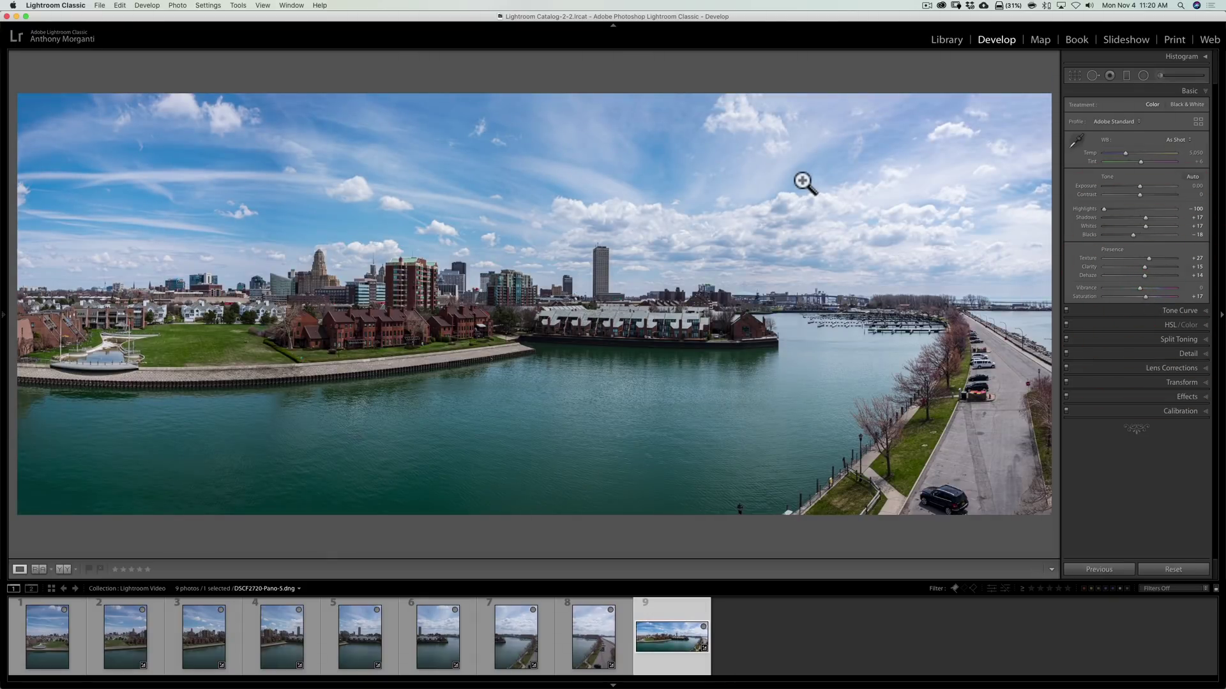